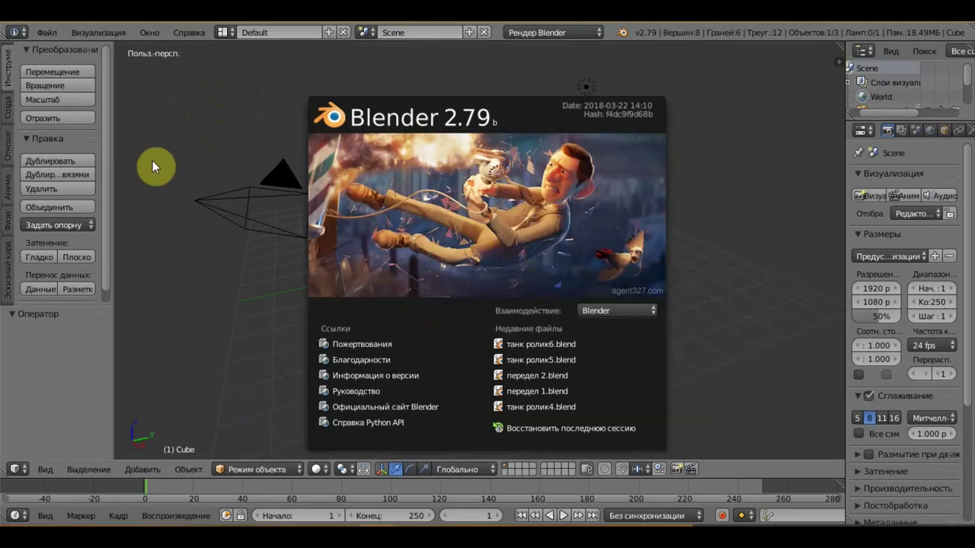
Dismiss the start-up splash screen and bring up the File menu
{"action": "left_click", "coordinate": [756, 160]}
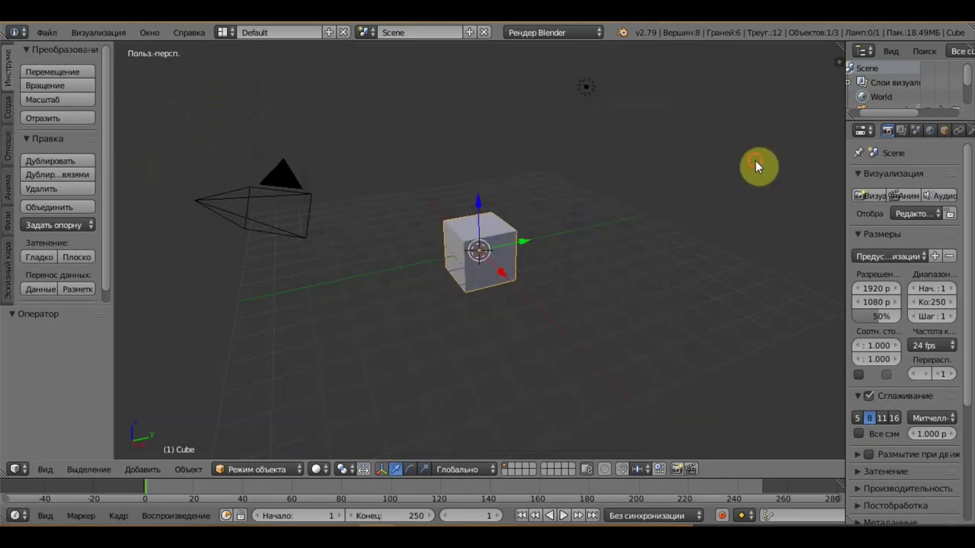
{"action": "left_click", "coordinate": [49, 33]}
{"action": "mouse_move", "coordinate": [86, 78]}
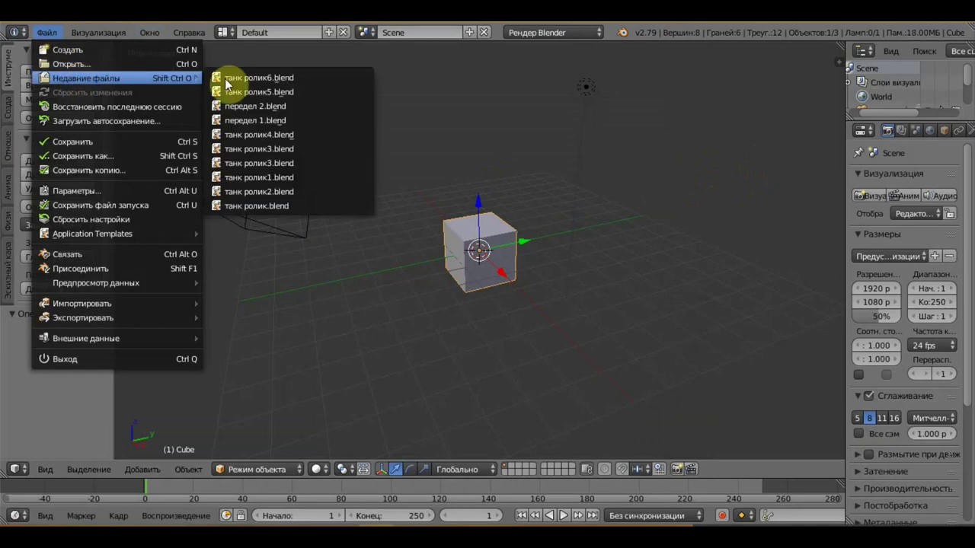
Reopen the recent project танк ролик6.blend
{"action": "left_click", "coordinate": [272, 78]}
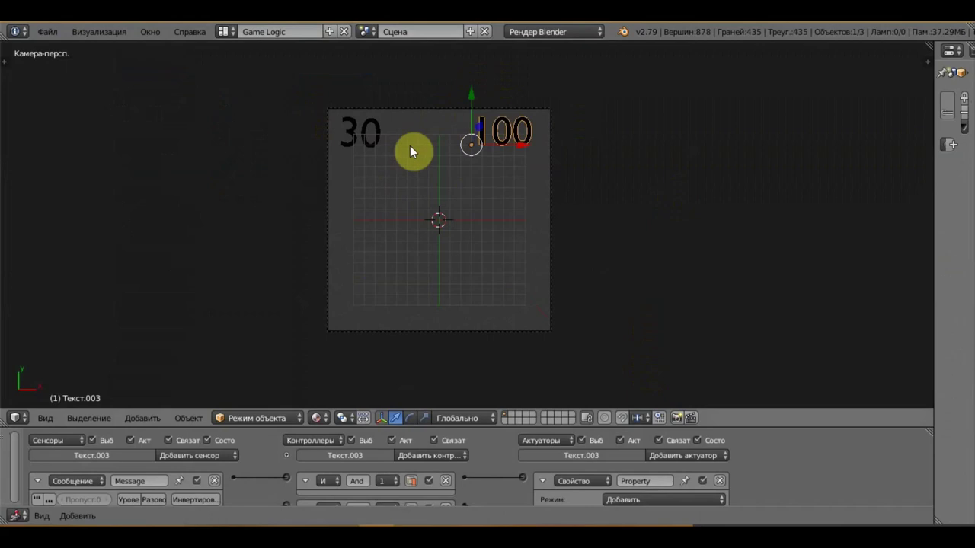
Stay in the Сцена scene and select the 30 and 100 counter texts to inspect them
{"action": "left_click", "coordinate": [370, 31]}
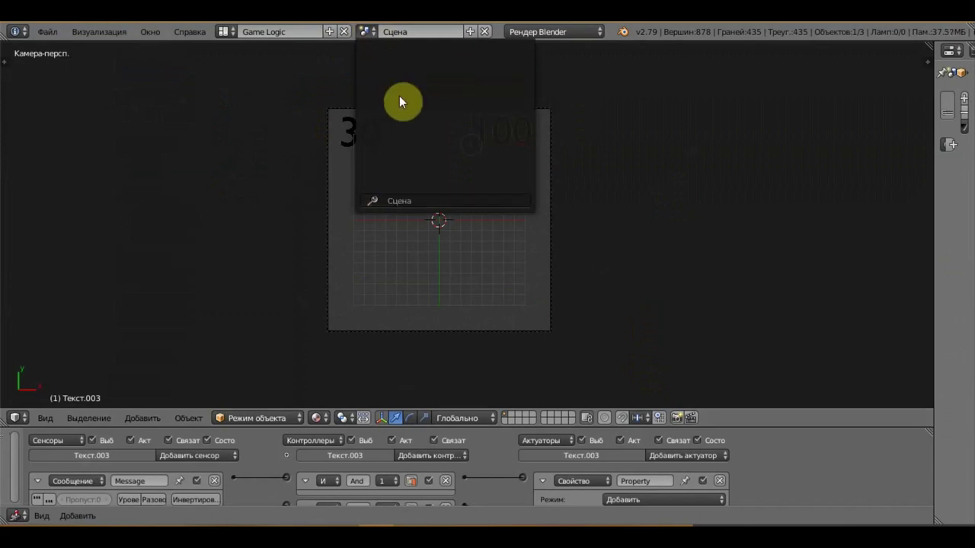
{"action": "left_click", "coordinate": [400, 95]}
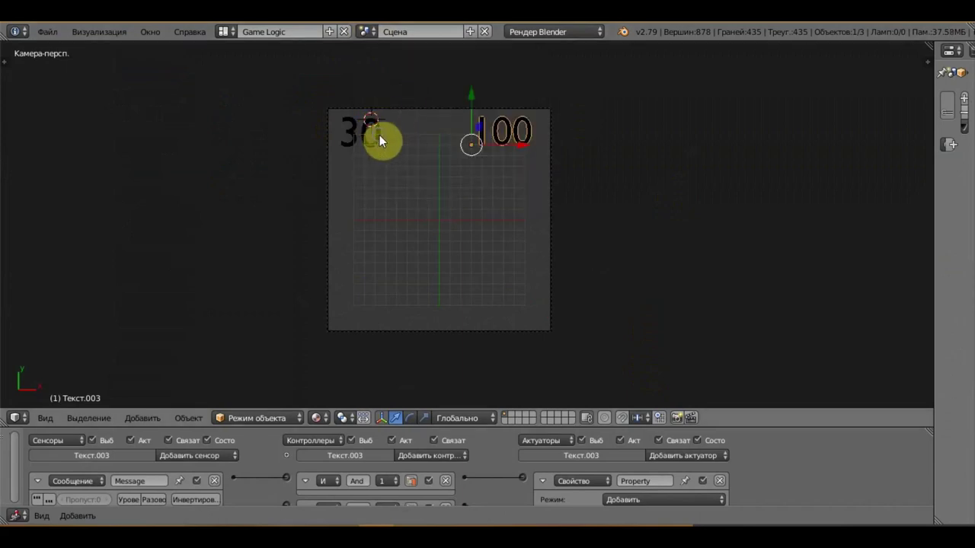
{"action": "right_click", "coordinate": [372, 143]}
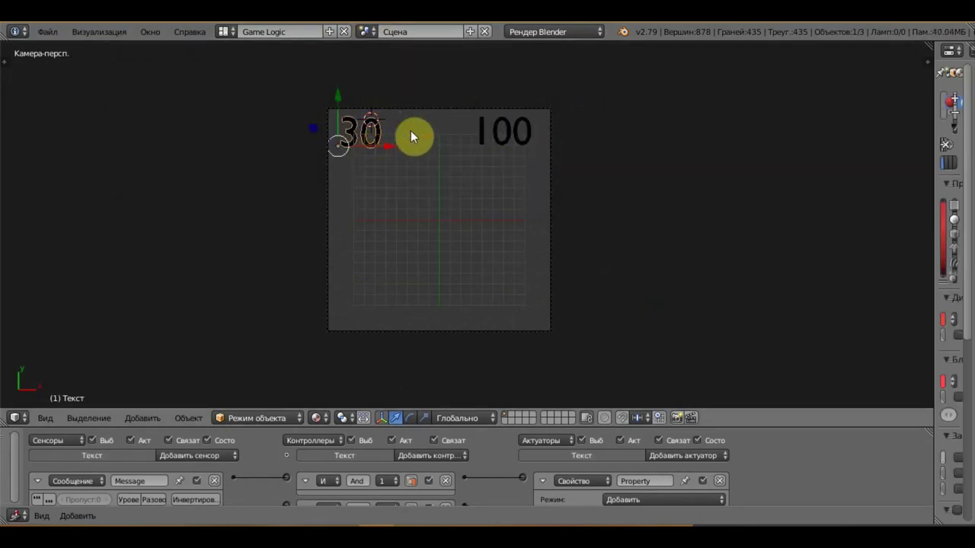
{"action": "right_click", "coordinate": [503, 142]}
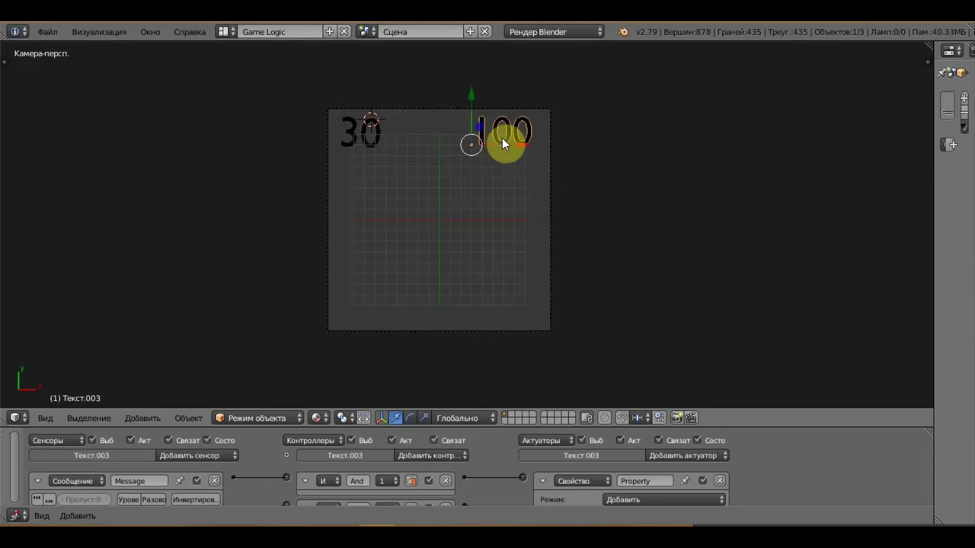
{"action": "scroll", "coordinate": [487, 120], "scroll_direction": "up", "scroll_amount": 3}
{"action": "scroll", "coordinate": [486, 113], "scroll_direction": "down", "scroll_amount": 1}
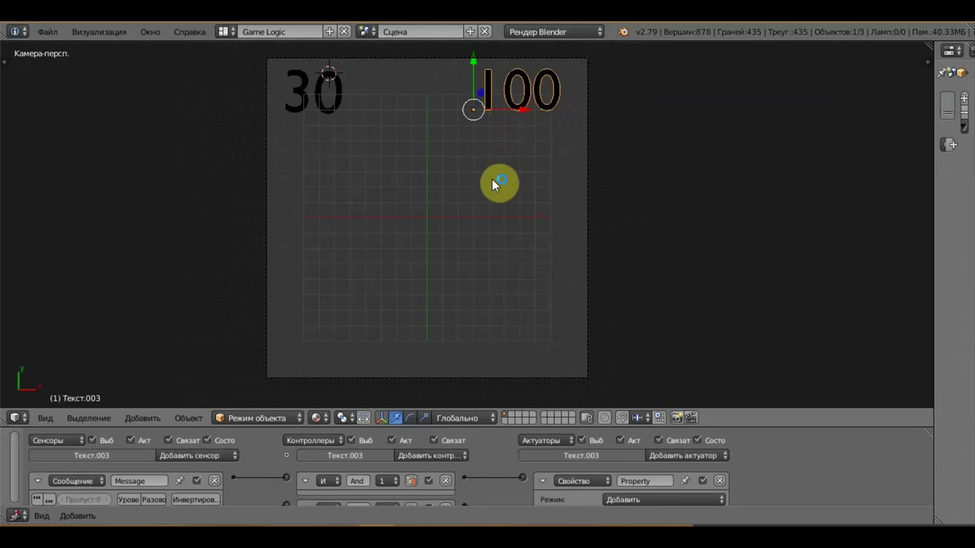
{"action": "scroll", "coordinate": [425, 226], "scroll_direction": "up", "scroll_amount": 1}
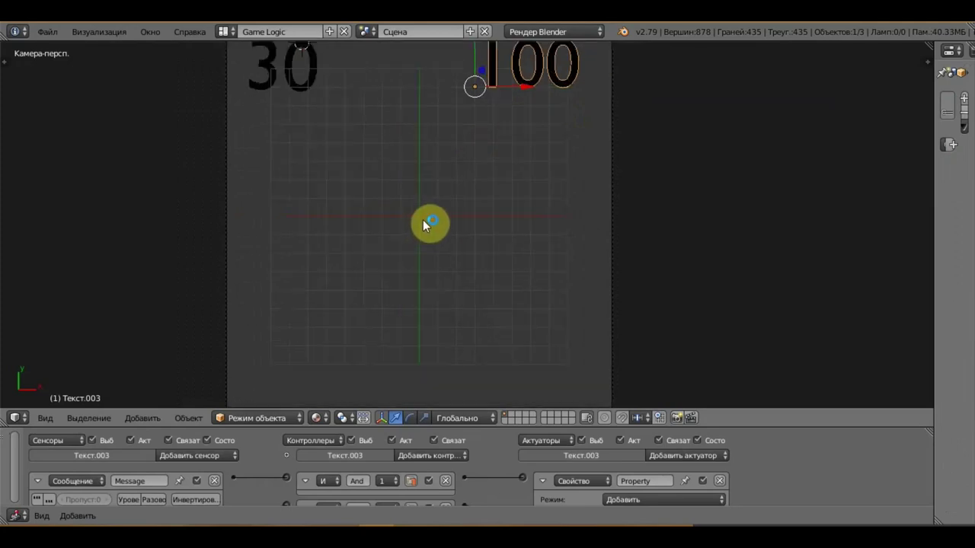
Add a new Text object to the scene
{"action": "key", "text": "shift+a"}
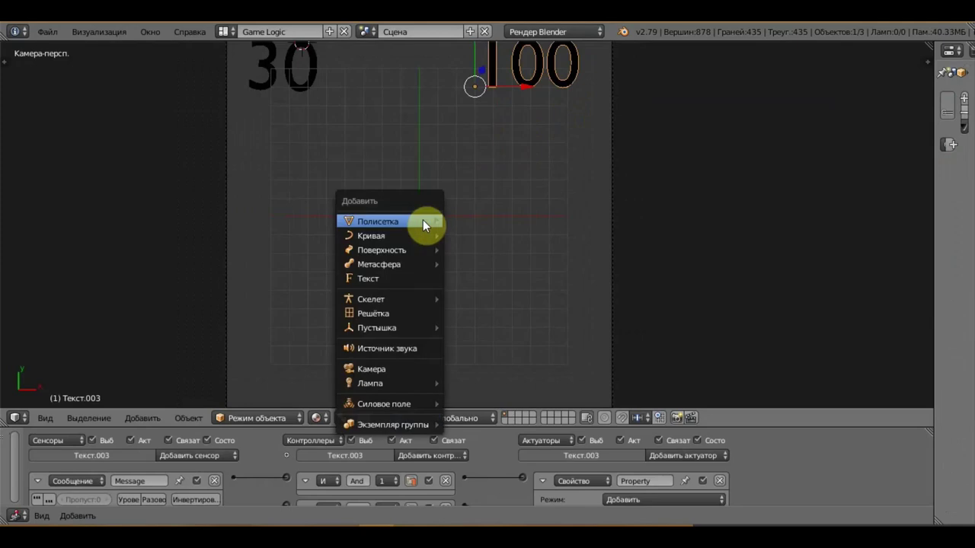
{"action": "left_click", "coordinate": [399, 281]}
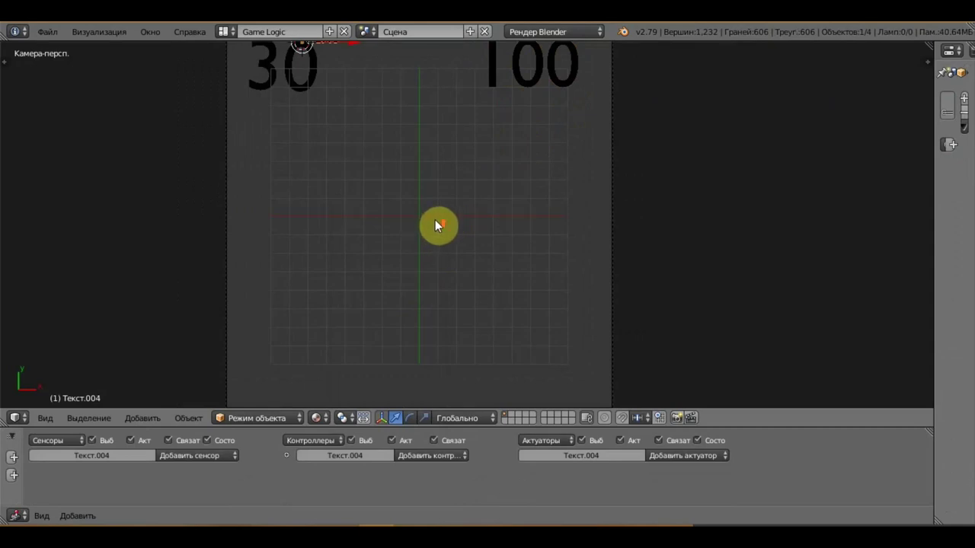
{"action": "scroll", "coordinate": [435, 224], "scroll_direction": "down", "scroll_amount": 1}
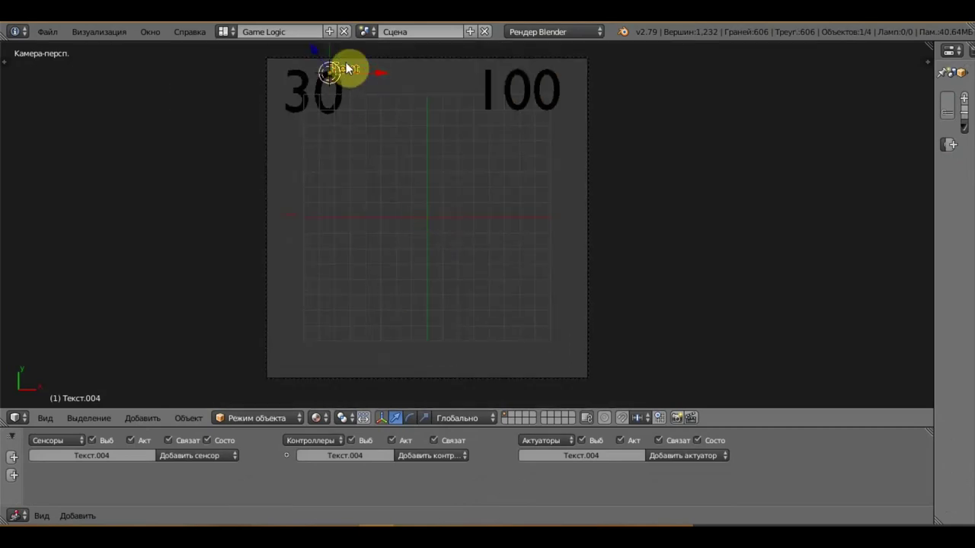
{"action": "scroll", "coordinate": [347, 68], "scroll_direction": "down", "scroll_amount": 1}
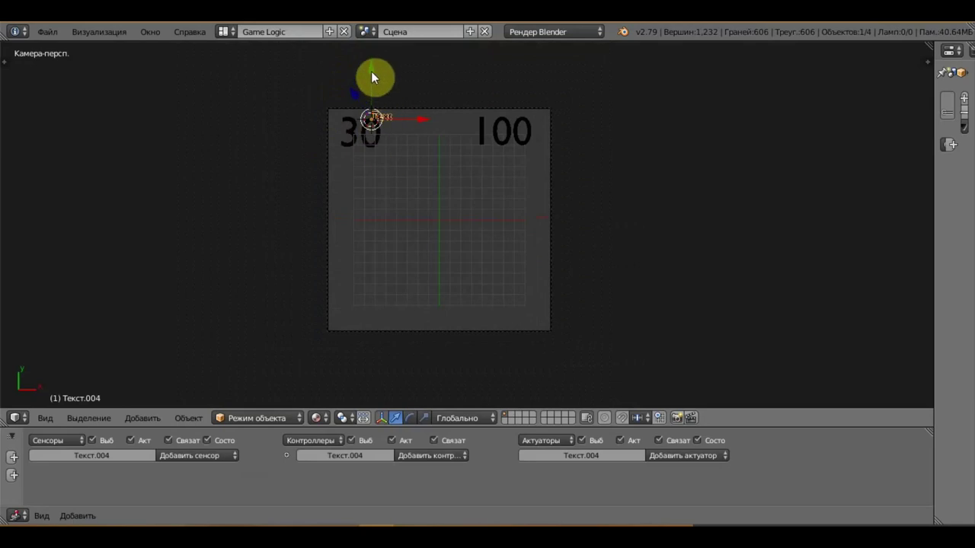
Position the new text slightly left of centre using Y- and X-constrained moves
{"action": "mouse_move", "coordinate": [372, 73]}
{"action": "left_mouse_down"}
{"action": "mouse_move", "coordinate": [381, 180]}
{"action": "mouse_move", "coordinate": [403, 214]}
{"action": "left_mouse_up"}
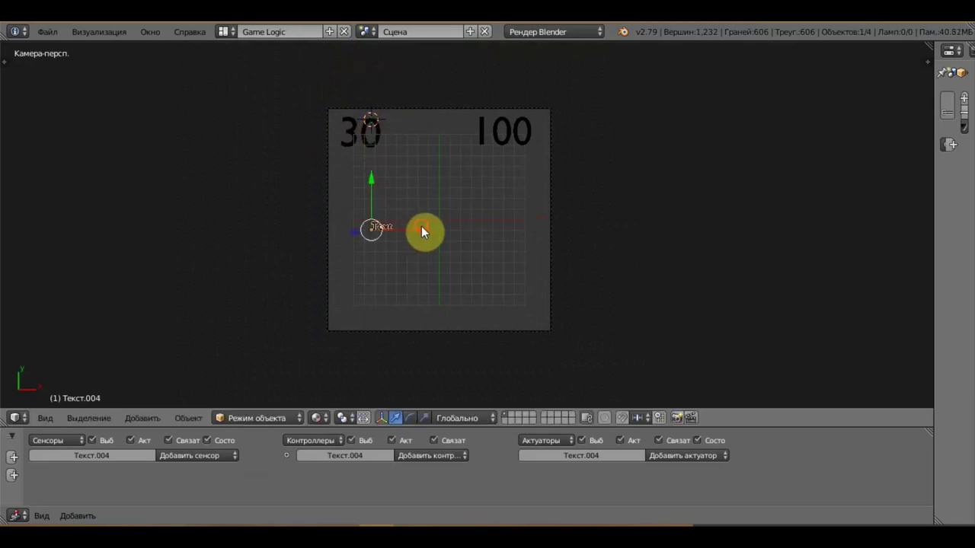
{"action": "key", "text": "g"}
{"action": "key", "text": "x"}
{"action": "left_click", "coordinate": [477, 239]}
{"action": "key", "text": "g"}
{"action": "key", "text": "y"}
{"action": "left_click", "coordinate": [426, 167]}
{"action": "scroll", "coordinate": [425, 166], "scroll_direction": "up", "scroll_amount": 5}
{"action": "scroll", "coordinate": [426, 167], "scroll_direction": "up", "scroll_amount": 2}
{"action": "scroll", "coordinate": [426, 167], "scroll_direction": "down", "scroll_amount": 1}
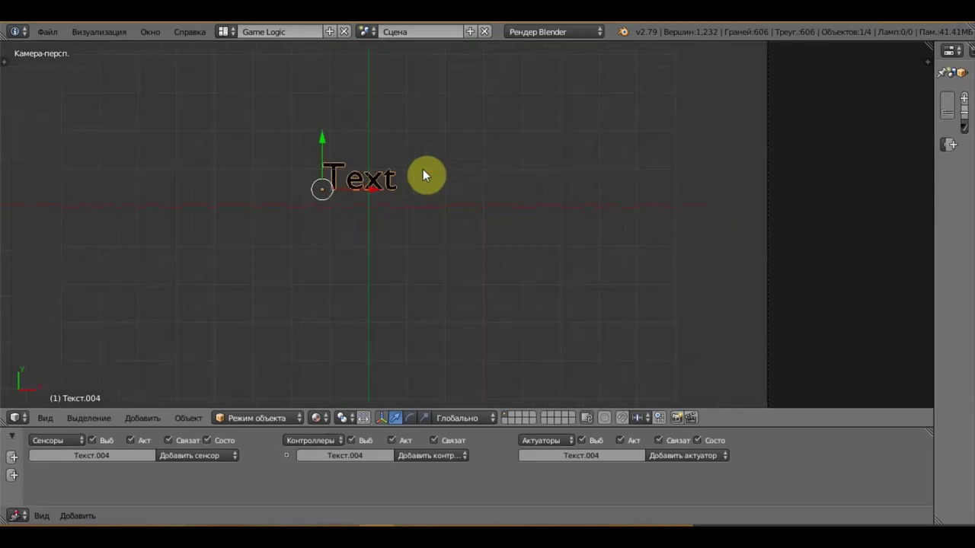
{"action": "key", "text": "Tab"}
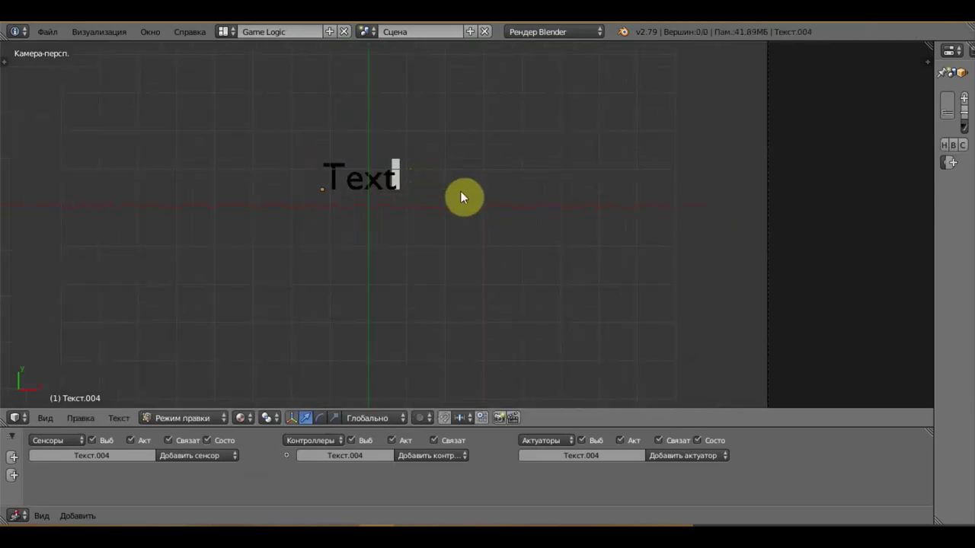
Shift the text object further right along the X axis
{"action": "key", "text": "Tab"}
{"action": "key", "text": "g"}
{"action": "key", "text": "x"}
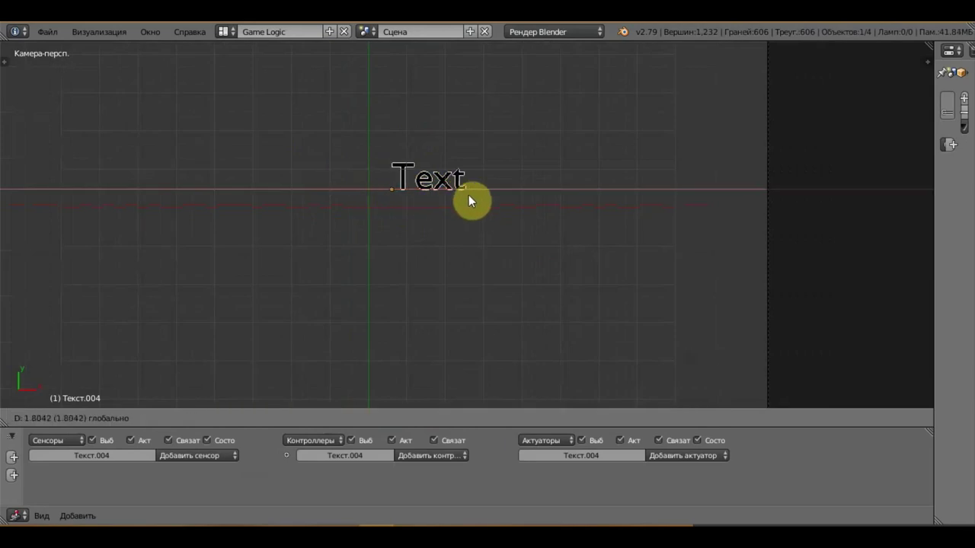
{"action": "left_click", "coordinate": [476, 196]}
Replace the text's wording 'Text' with 'hp'
{"action": "key", "text": "Tab"}
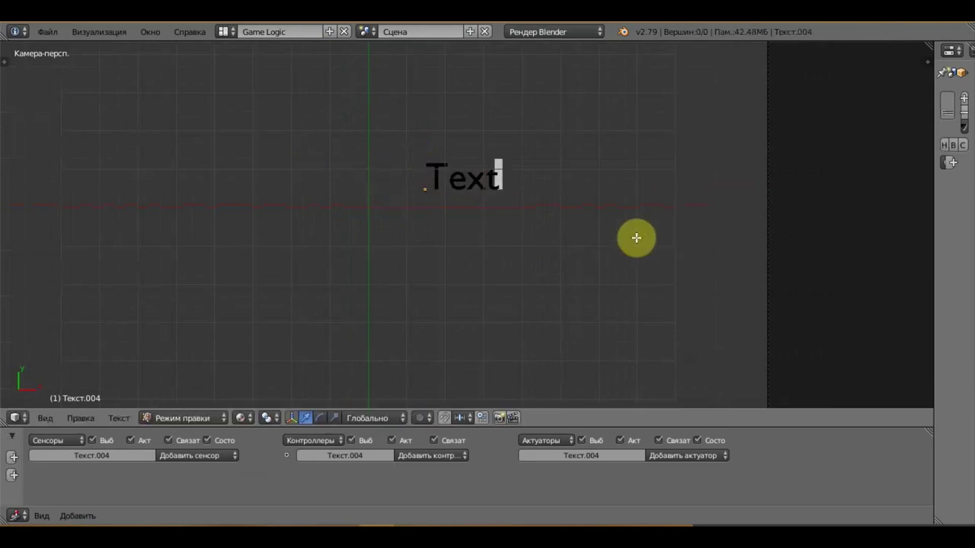
{"action": "key", "text": "BackSpace"}
{"action": "key", "text": "BackSpace"}
{"action": "key", "text": "BackSpace"}
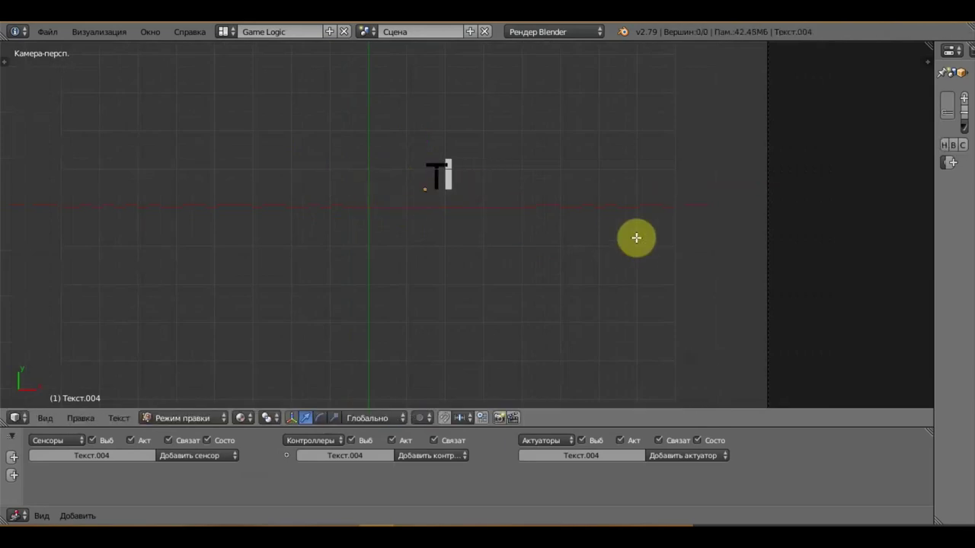
{"action": "key", "text": "BackSpace"}
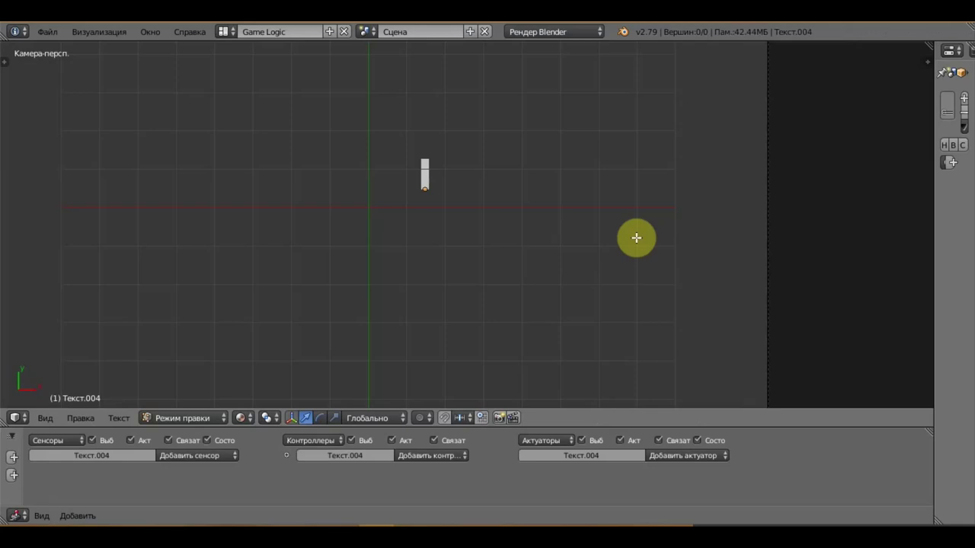
{"action": "type", "text": "h"}
{"action": "type", "text": "p"}
{"action": "key", "text": "Tab"}
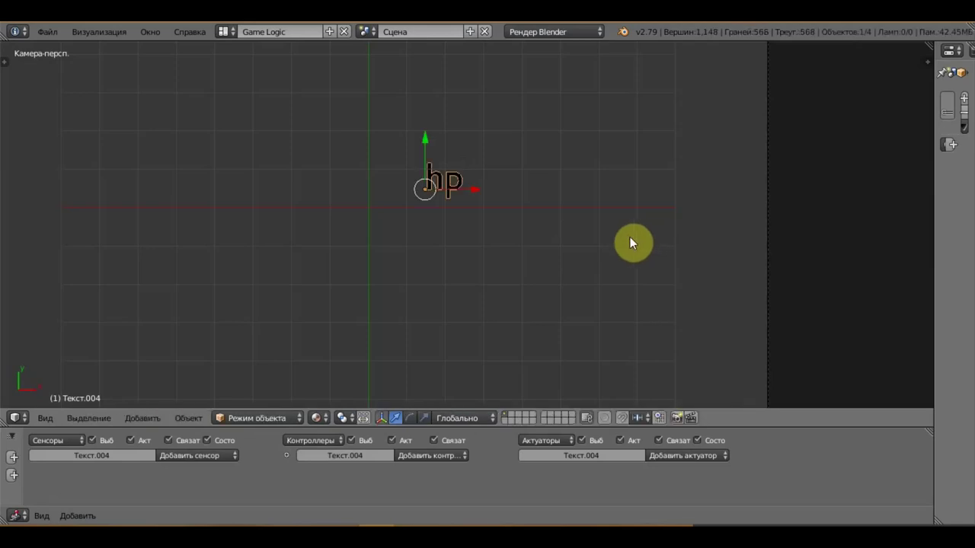
Scale up the hp text and move it up beside the 100 counter
{"action": "key", "text": "s"}
{"action": "left_click", "coordinate": [765, 283]}
{"action": "scroll", "coordinate": [699, 258], "scroll_direction": "down", "scroll_amount": 2}
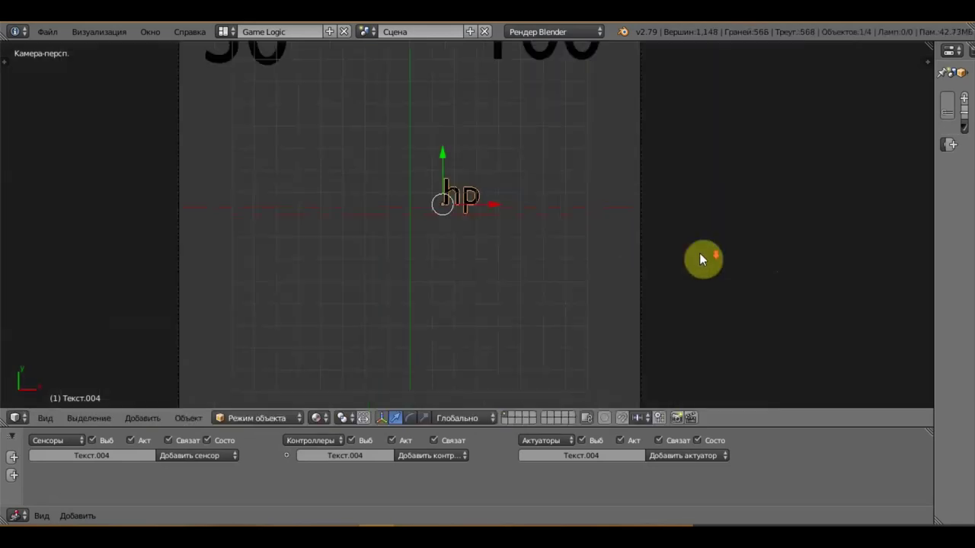
{"action": "scroll", "coordinate": [700, 254], "scroll_direction": "down", "scroll_amount": 2}
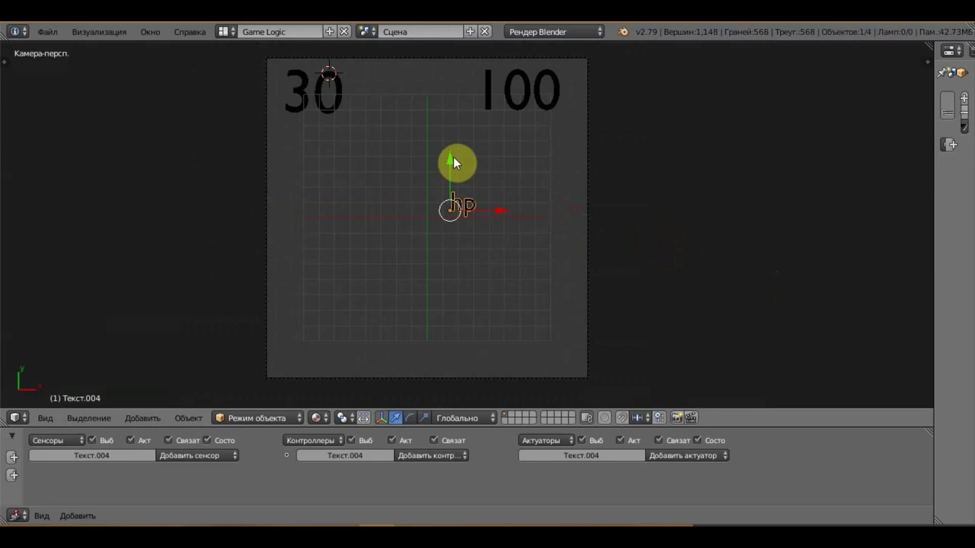
{"action": "left_click_drag", "start_coordinate": [453, 157], "coordinate": [465, 50]}
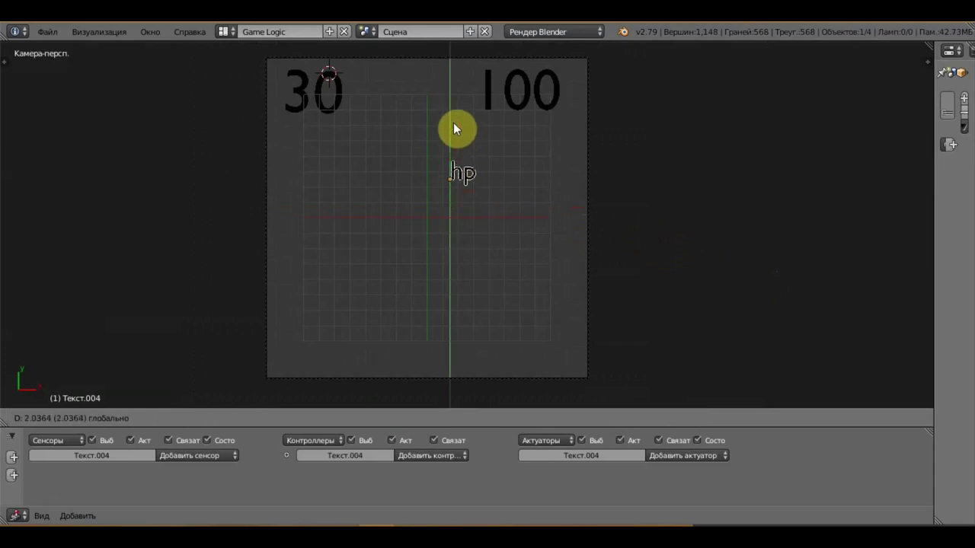
{"action": "left_click", "coordinate": [465, 48]}
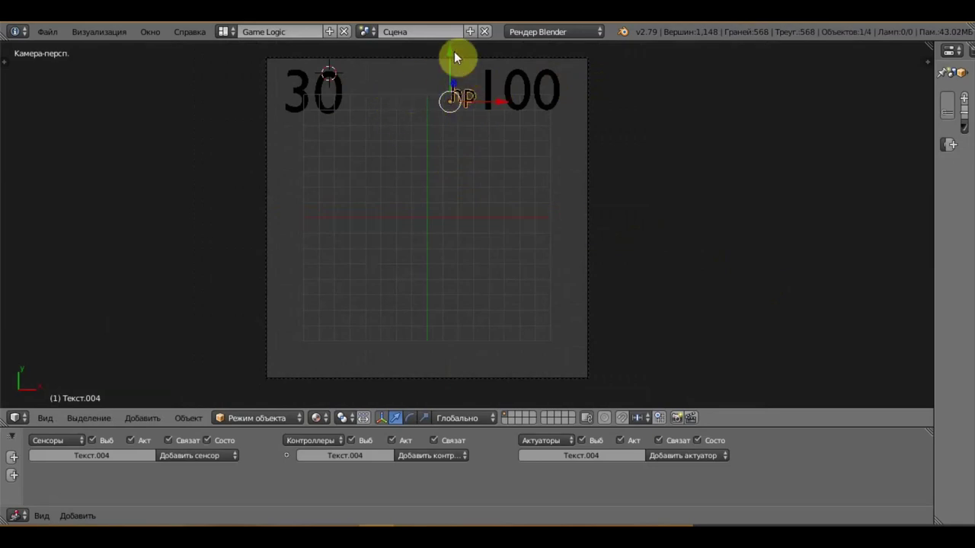
{"action": "left_click_drag", "start_coordinate": [451, 47], "coordinate": [477, 425]}
{"action": "key", "text": "g"}
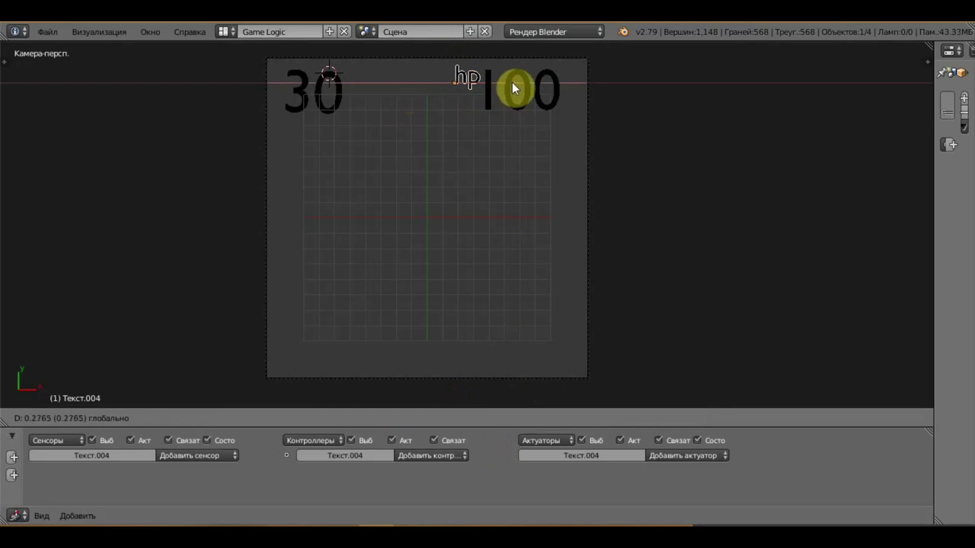
{"action": "left_click", "coordinate": [512, 89]}
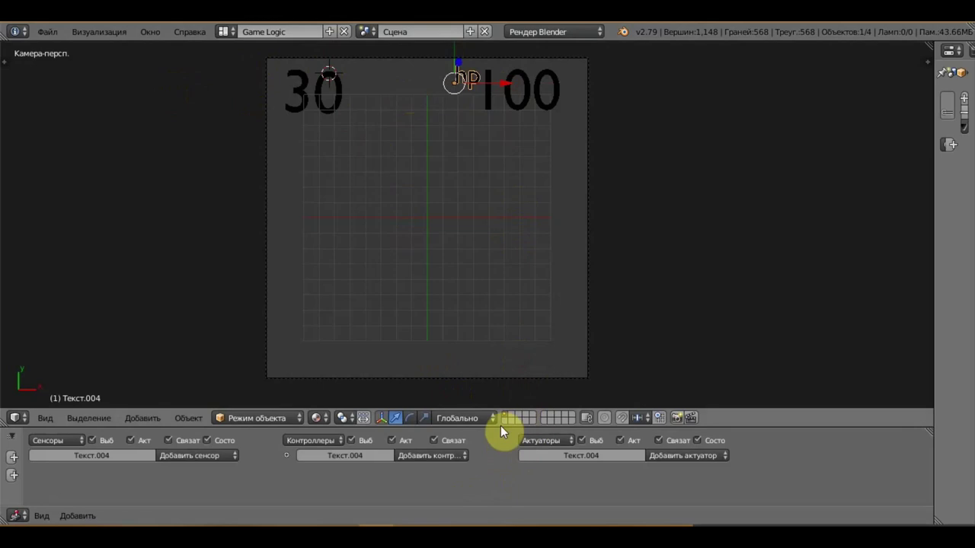
Make the logic editor area taller and adjust the camera-frame view
{"action": "left_click_drag", "start_coordinate": [497, 426], "coordinate": [518, 244]}
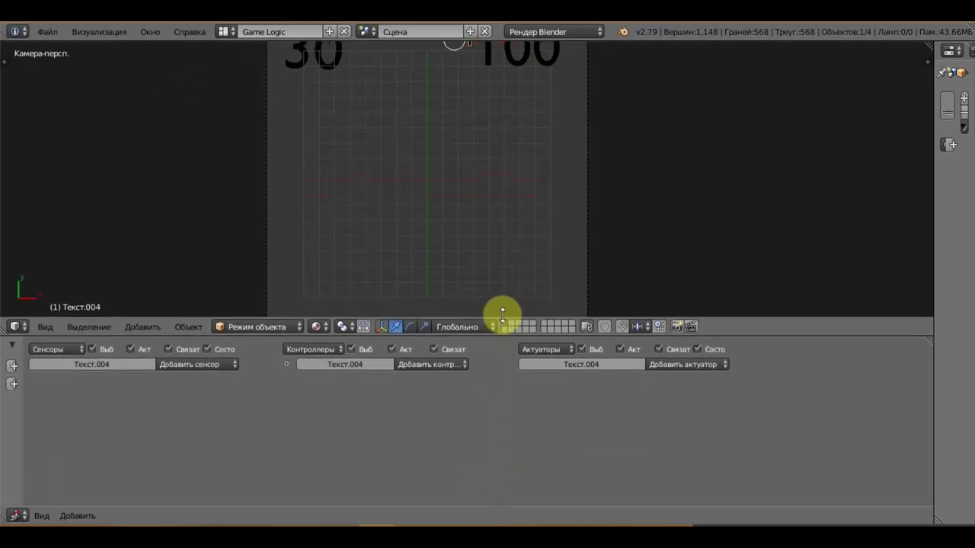
{"action": "scroll", "coordinate": [523, 140], "scroll_direction": "down", "scroll_amount": 2}
{"action": "scroll", "coordinate": [523, 141], "scroll_direction": "down", "scroll_amount": 2}
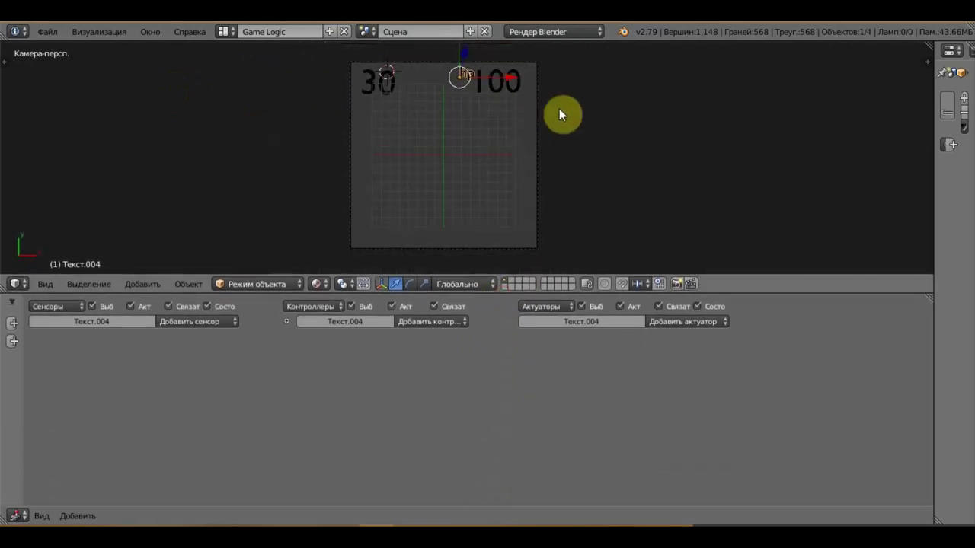
{"action": "scroll", "coordinate": [590, 149], "scroll_direction": "up", "scroll_amount": 1}
{"action": "scroll", "coordinate": [590, 149], "scroll_direction": "up", "scroll_amount": 1}
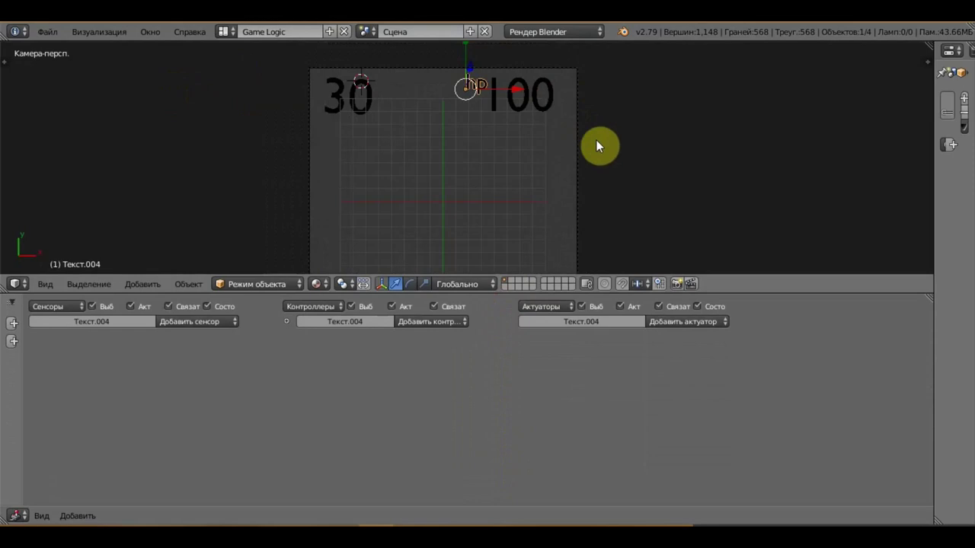
{"action": "middle_click_drag", "start_coordinate": [595, 162], "coordinate": [588, 165], "text": "shift"}
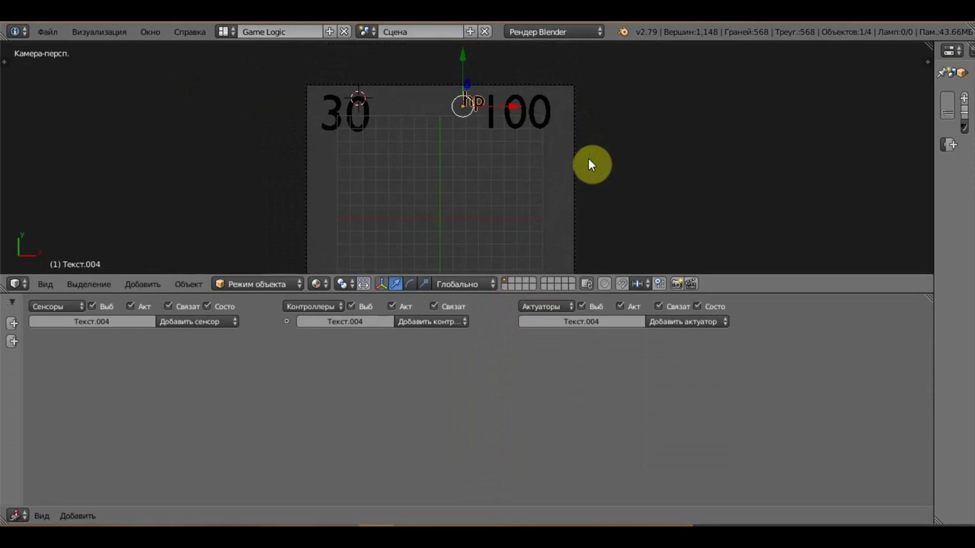
Select the 100 counter Текст.003, check its properties, and enlarge the Logic Editor
{"action": "right_click", "coordinate": [511, 115]}
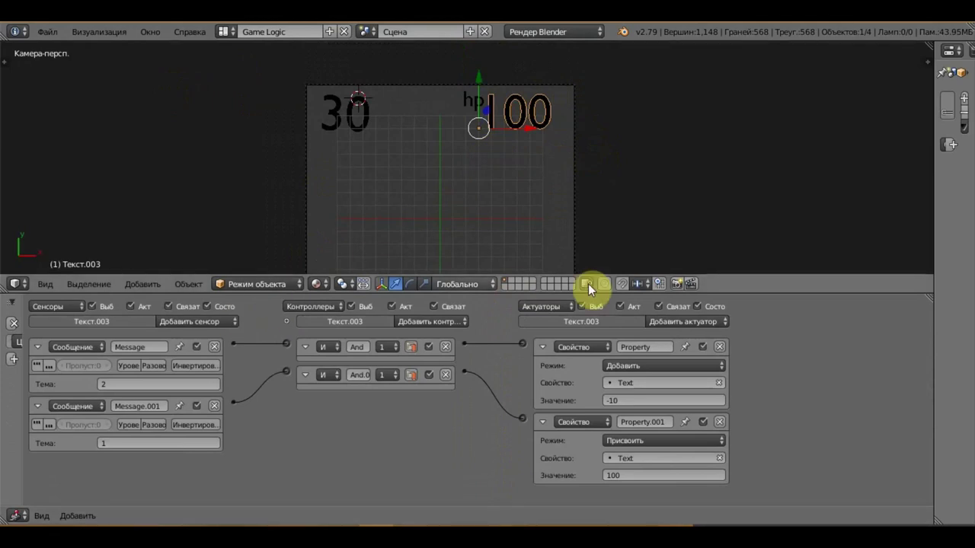
{"action": "left_click_drag", "start_coordinate": [24, 399], "coordinate": [370, 407]}
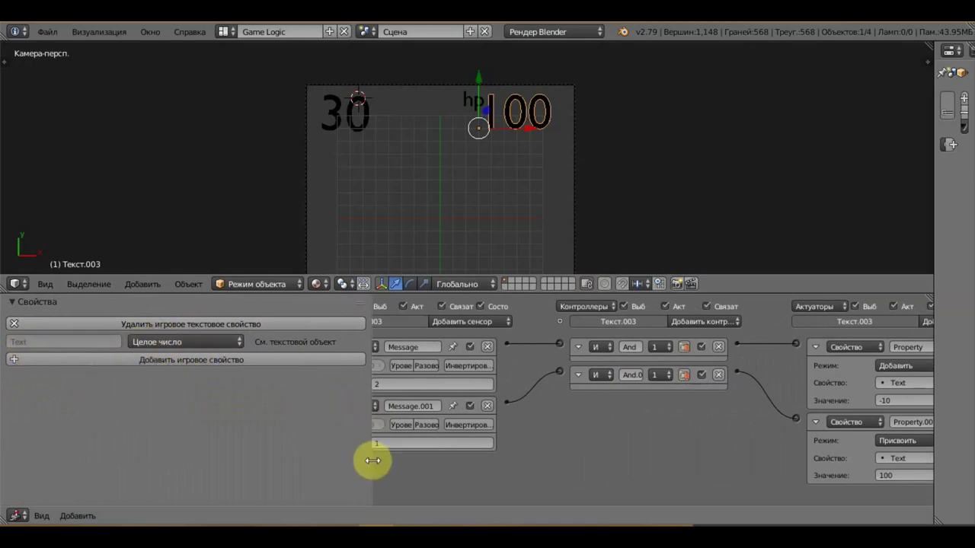
{"action": "left_click_drag", "start_coordinate": [371, 463], "coordinate": [55, 424]}
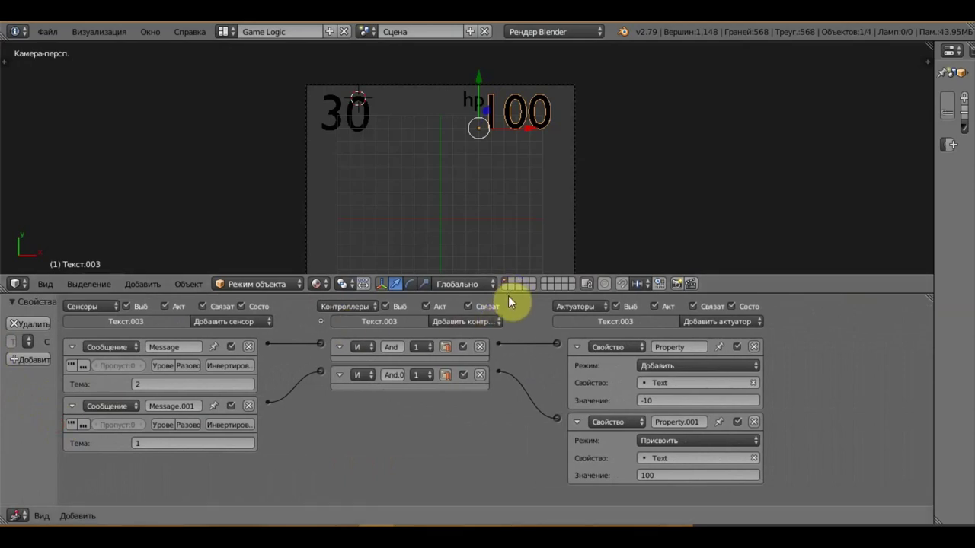
{"action": "left_click_drag", "start_coordinate": [508, 290], "coordinate": [538, 129]}
{"action": "scroll", "coordinate": [366, 233], "scroll_direction": "up", "scroll_amount": 2}
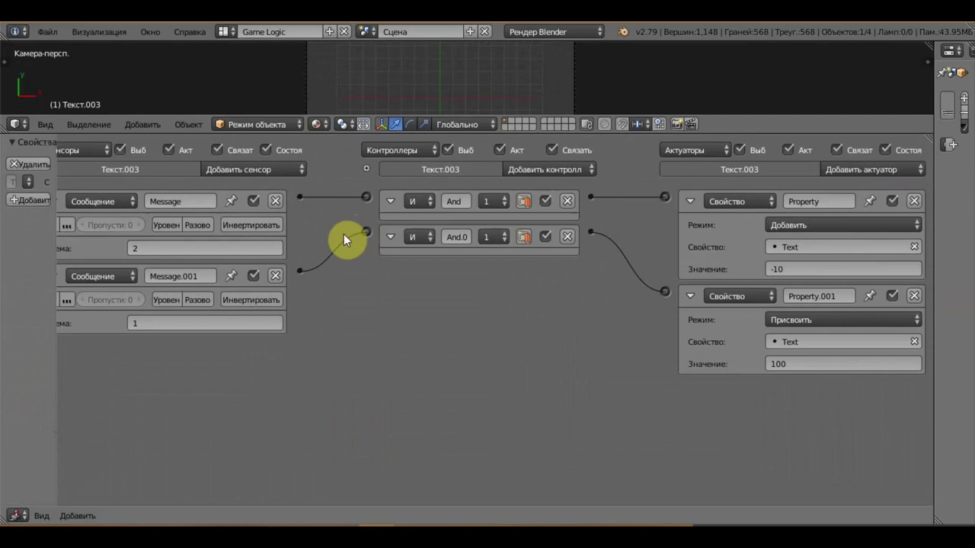
Enlarge the 3D view, then switch from Сцена to the scene named Scene
{"action": "scroll", "coordinate": [342, 262], "scroll_direction": "up", "scroll_amount": 1}
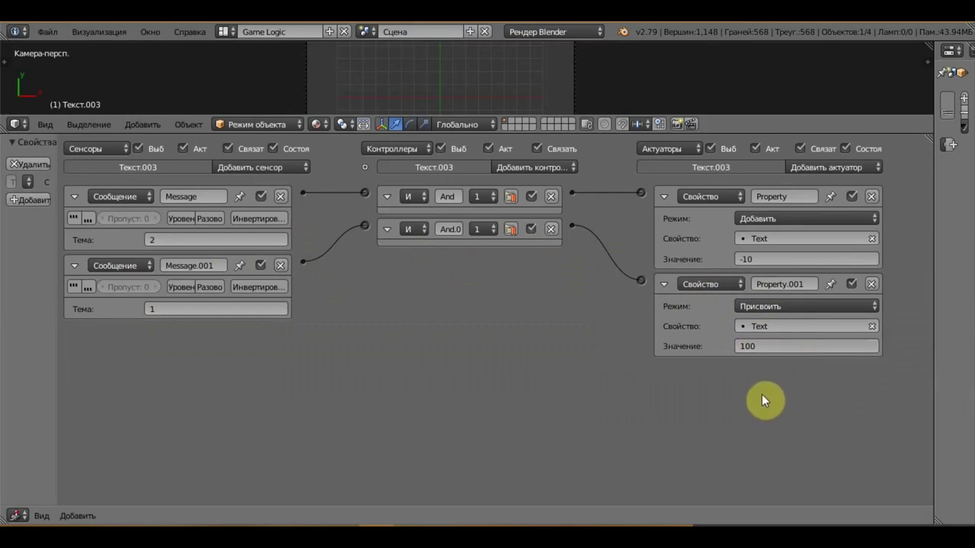
{"action": "scroll", "coordinate": [743, 369], "scroll_direction": "down", "scroll_amount": 1, "text": "ctrl"}
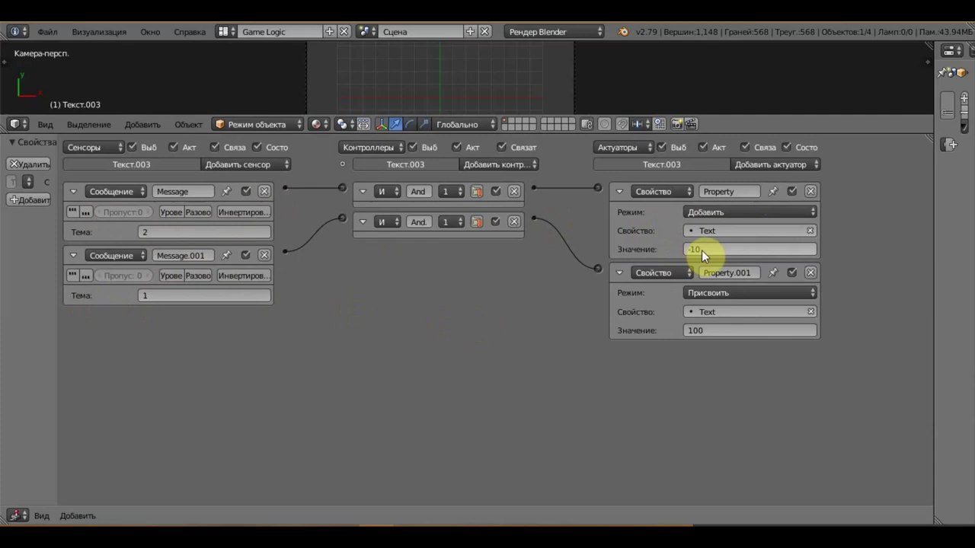
{"action": "left_click", "coordinate": [212, 276]}
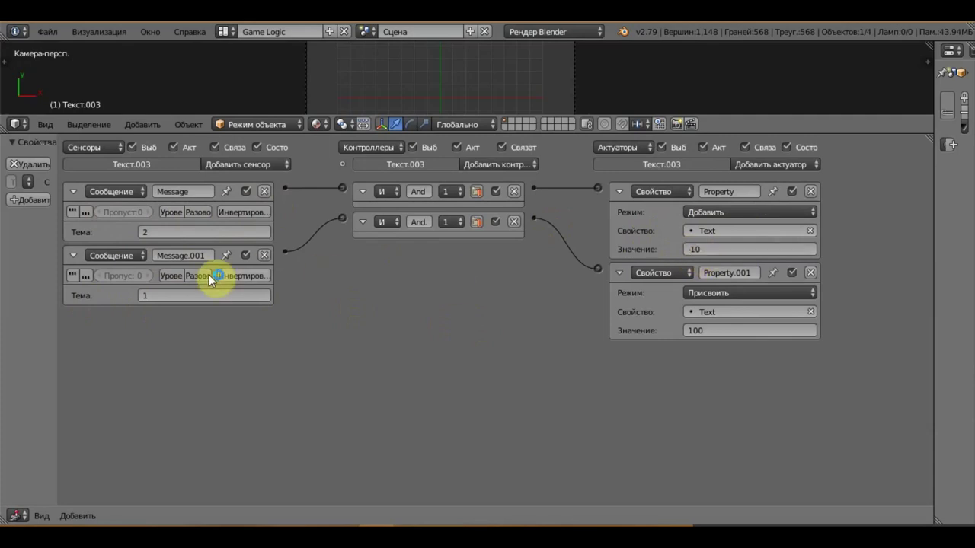
{"action": "left_click", "coordinate": [675, 325]}
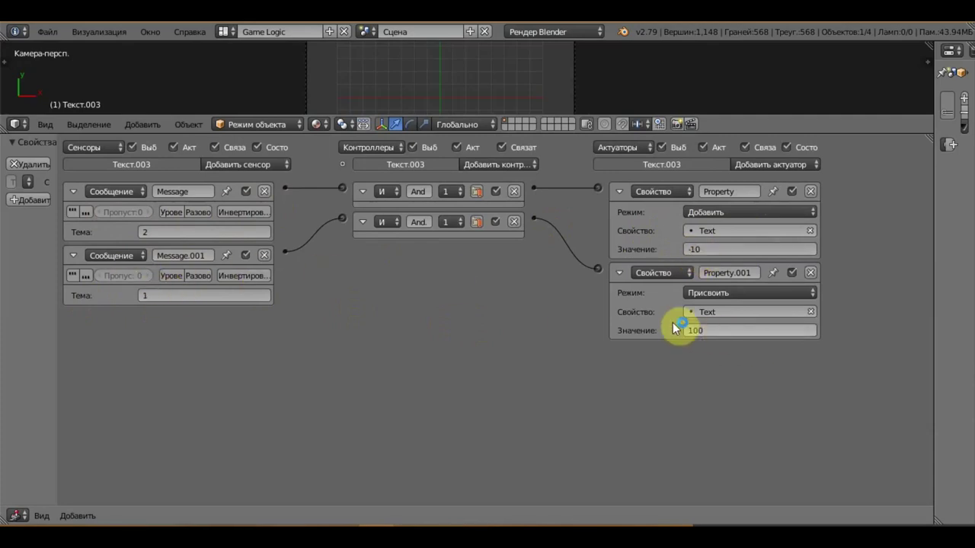
{"action": "left_click_drag", "start_coordinate": [588, 138], "coordinate": [598, 335]}
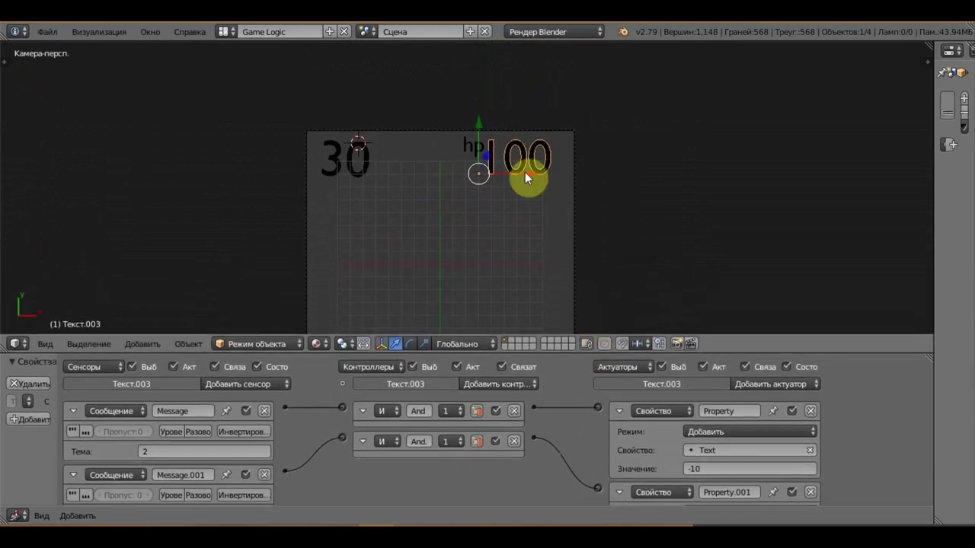
{"action": "left_click", "coordinate": [364, 31]}
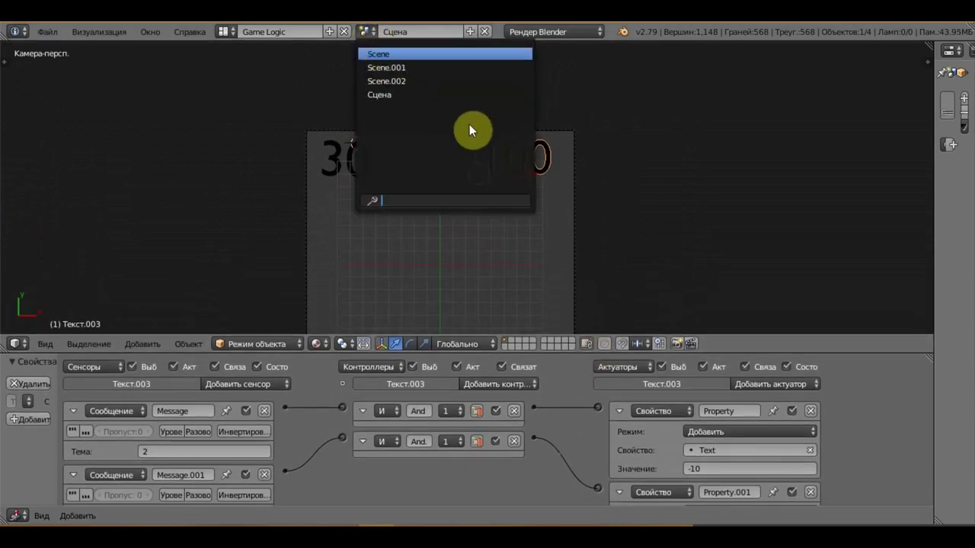
{"action": "key", "text": "Return"}
{"action": "scroll", "coordinate": [498, 146], "scroll_direction": "down", "scroll_amount": 1}
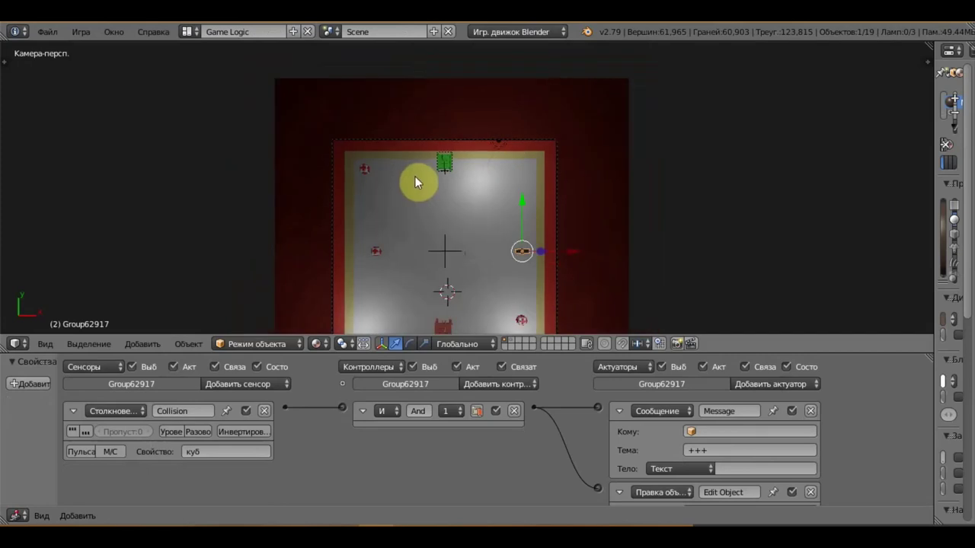
{"action": "scroll", "coordinate": [451, 220], "scroll_direction": "up", "scroll_amount": 2}
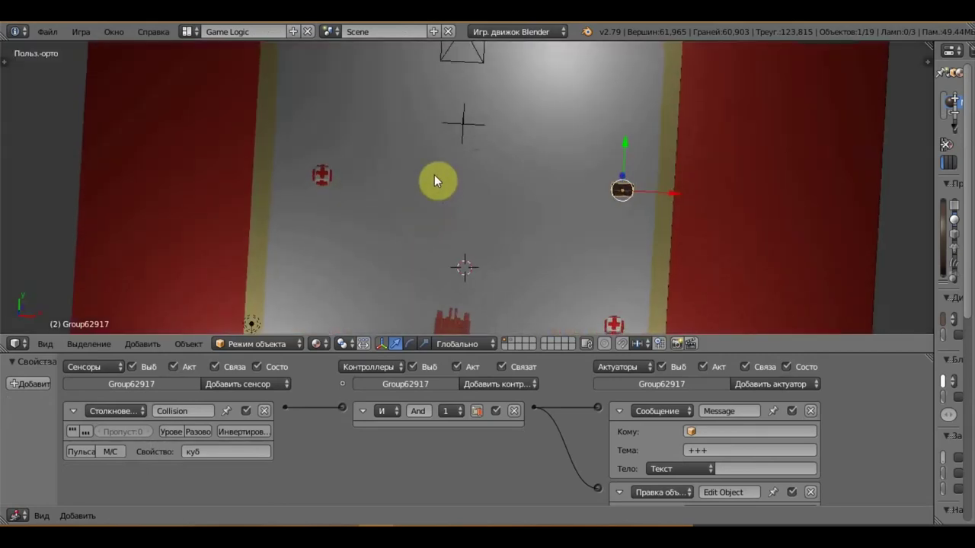
{"action": "mouse_move", "coordinate": [427, 232]}
{"action": "middle_mouse_down"}
{"action": "mouse_move", "coordinate": [449, 120]}
{"action": "mouse_move", "coordinate": [342, 145]}
{"action": "middle_mouse_up"}
{"action": "scroll", "coordinate": [339, 145], "scroll_direction": "up", "scroll_amount": 2}
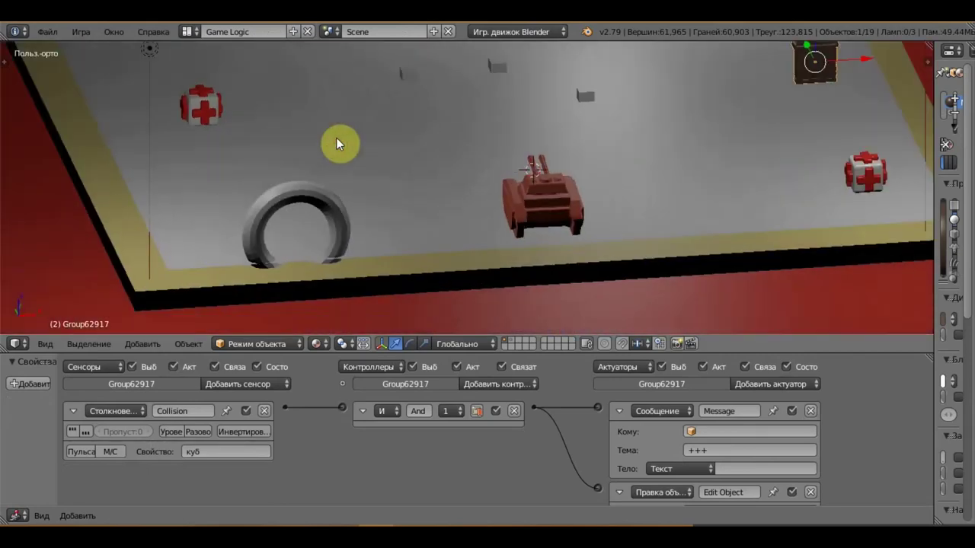
{"action": "scroll", "coordinate": [198, 102], "scroll_direction": "down", "scroll_amount": 4}
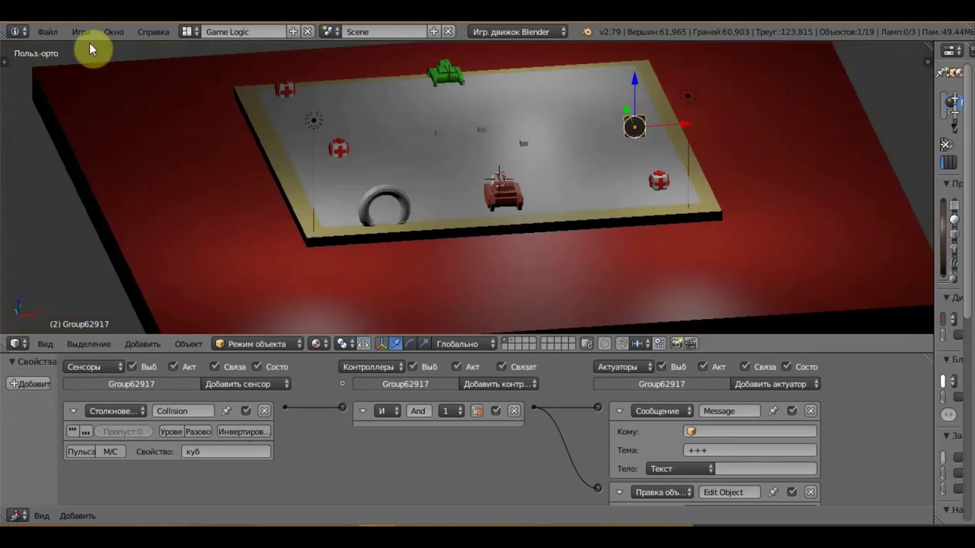
{"action": "left_click", "coordinate": [46, 32]}
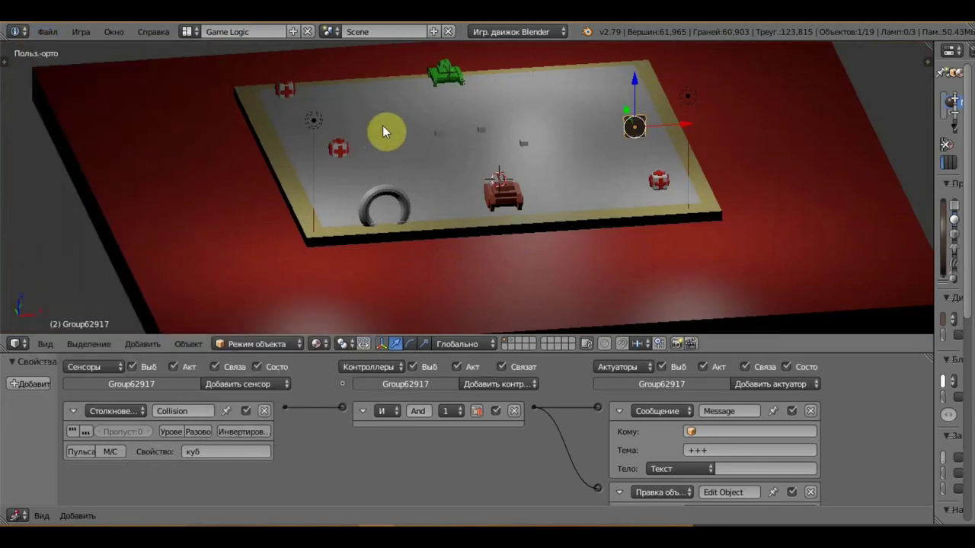
{"action": "scroll", "coordinate": [383, 133], "scroll_direction": "up", "scroll_amount": 2}
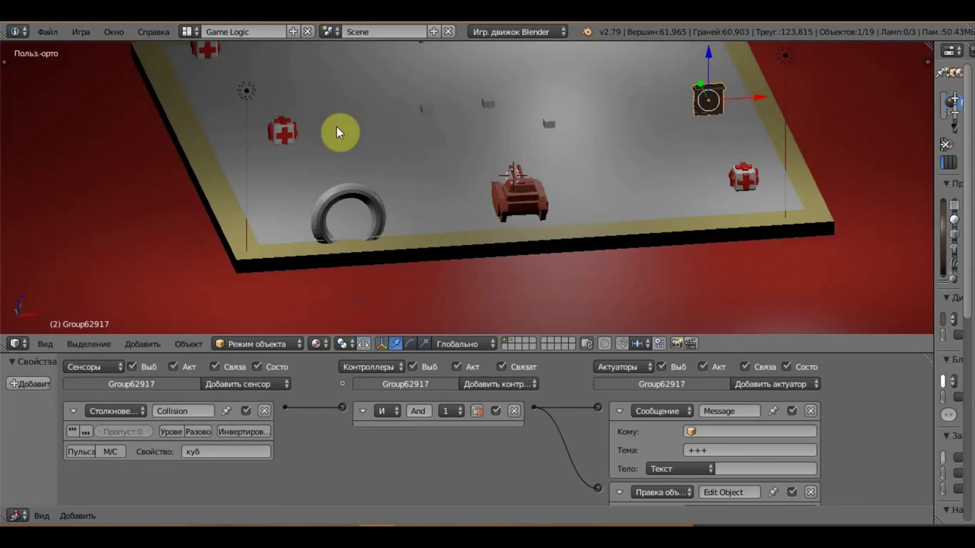
{"action": "scroll", "coordinate": [336, 126], "scroll_direction": "down", "scroll_amount": 1}
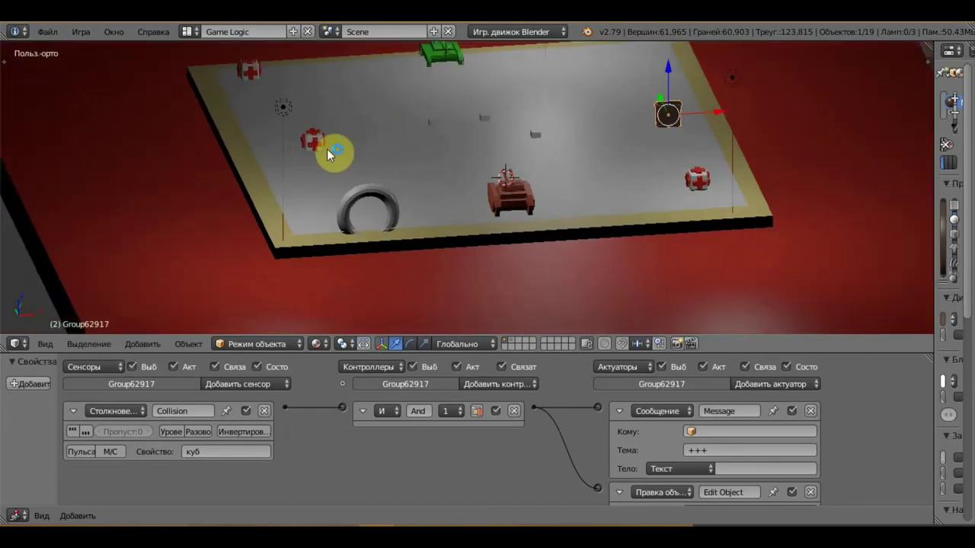
{"action": "scroll", "coordinate": [331, 153], "scroll_direction": "up", "scroll_amount": 1}
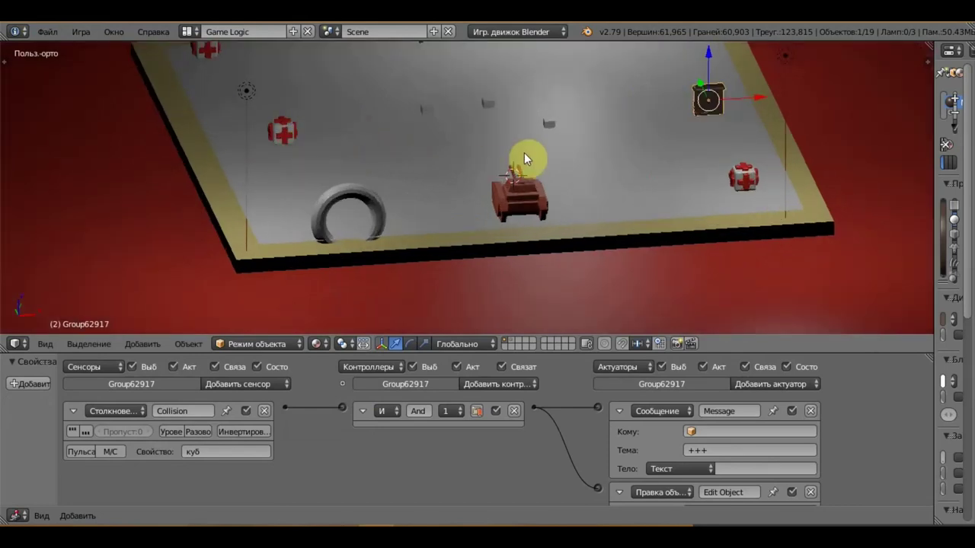
{"action": "mouse_move", "coordinate": [531, 155]}
{"action": "middle_mouse_down", "text": "shift"}
{"action": "mouse_move", "coordinate": [527, 236]}
{"action": "mouse_move", "coordinate": [507, 257]}
{"action": "mouse_move", "coordinate": [483, 258]}
{"action": "middle_mouse_up", "text": "shift"}
{"action": "scroll", "coordinate": [297, 206], "scroll_direction": "down", "scroll_amount": 2}
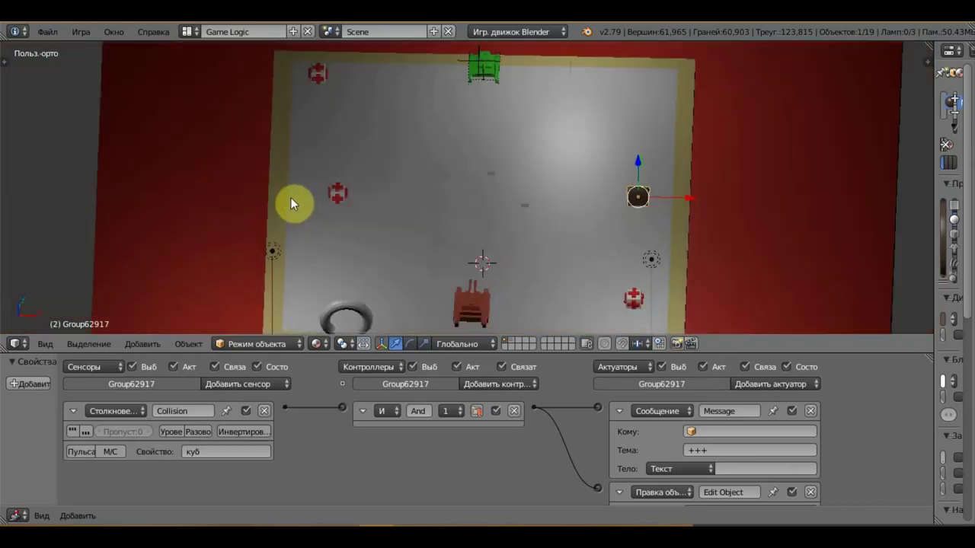
Select medkit Plane.002, enlarge the Logic Editor, and inspect its аптечка game property
{"action": "scroll", "coordinate": [325, 180], "scroll_direction": "up", "scroll_amount": 1}
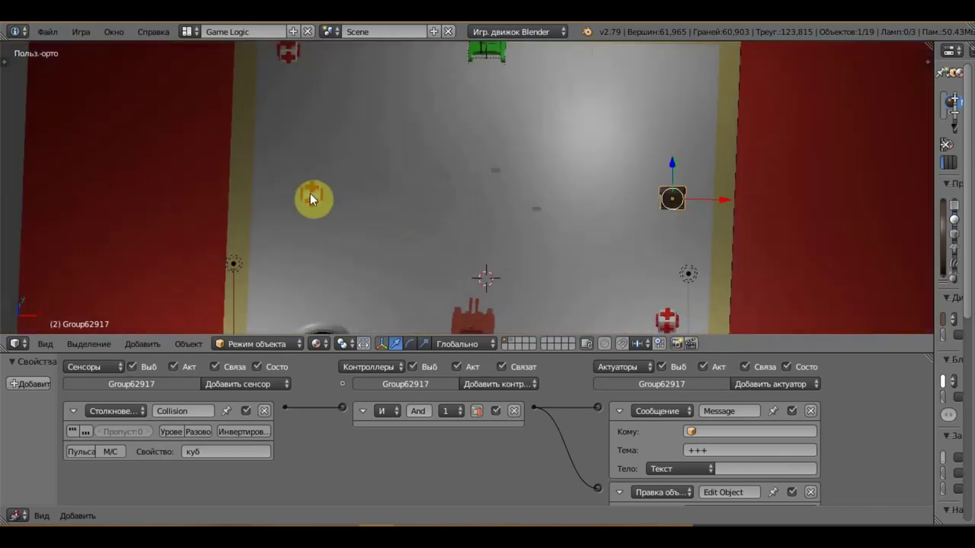
{"action": "right_click", "coordinate": [312, 195]}
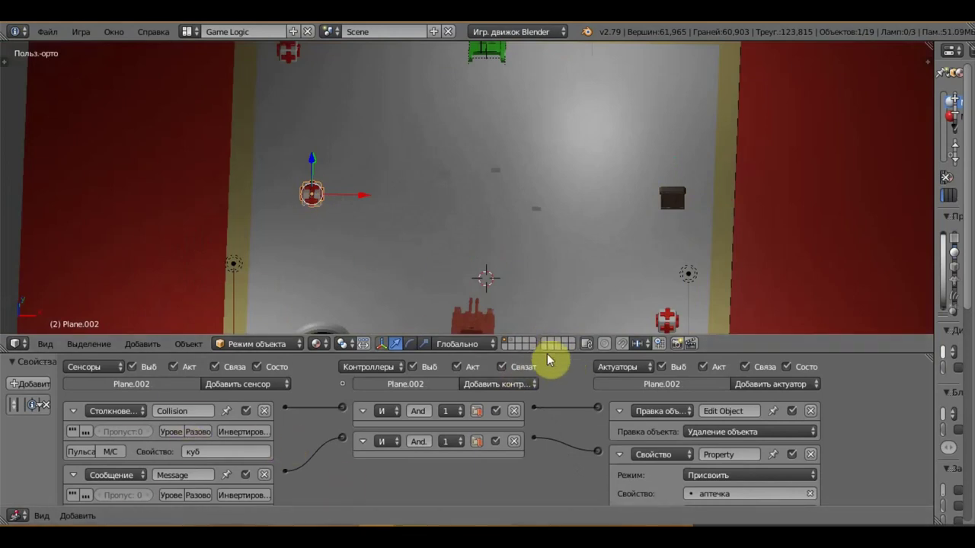
{"action": "left_click_drag", "start_coordinate": [546, 352], "coordinate": [557, 148]}
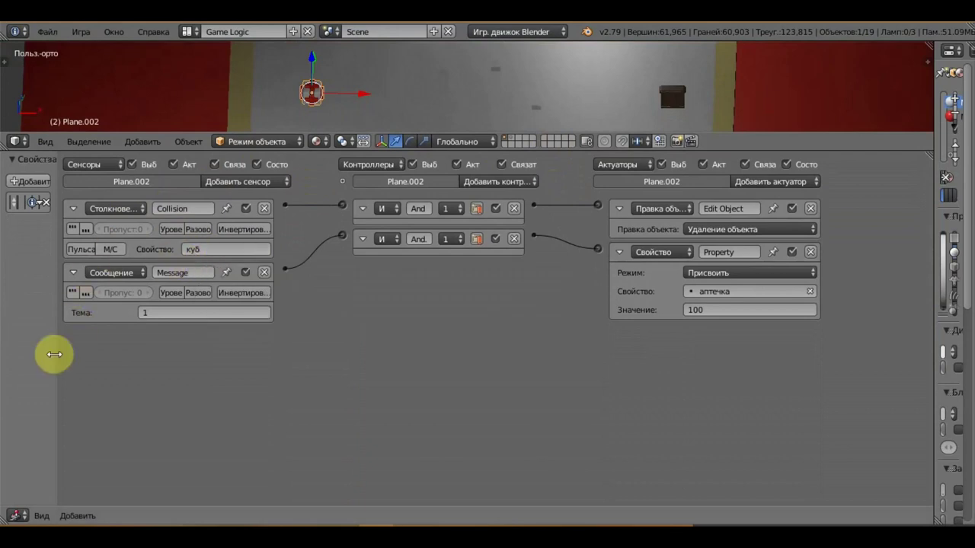
{"action": "left_click_drag", "start_coordinate": [54, 354], "coordinate": [357, 383]}
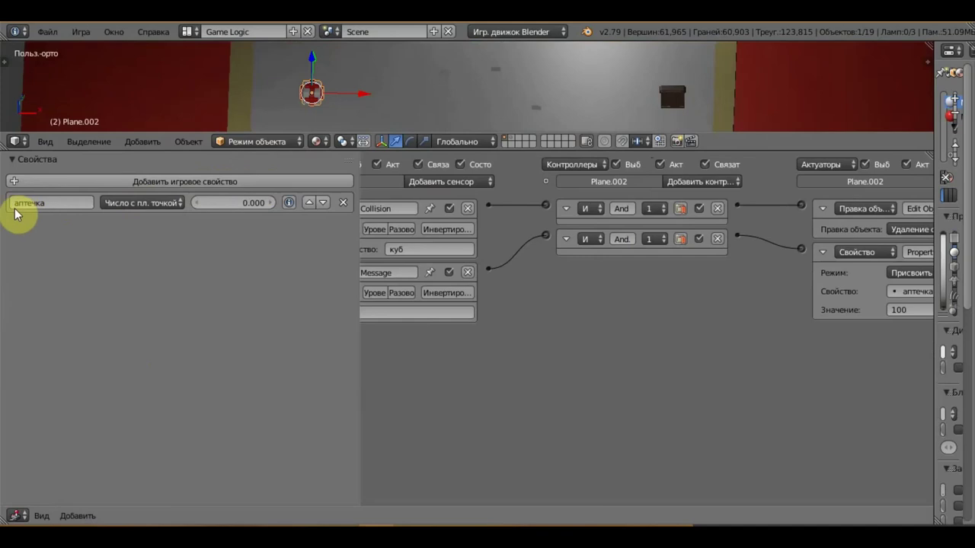
{"action": "left_click", "coordinate": [141, 205]}
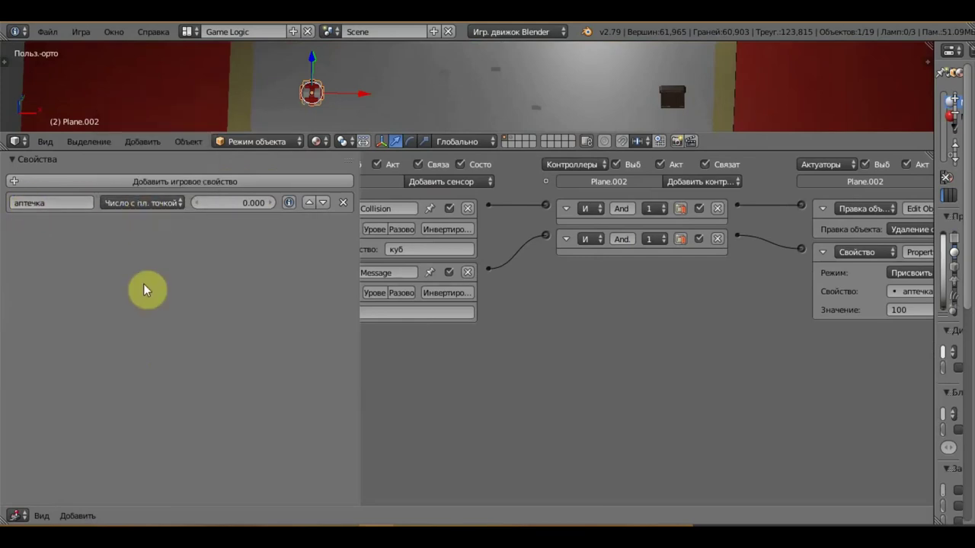
{"action": "left_click_drag", "start_coordinate": [359, 390], "coordinate": [38, 359]}
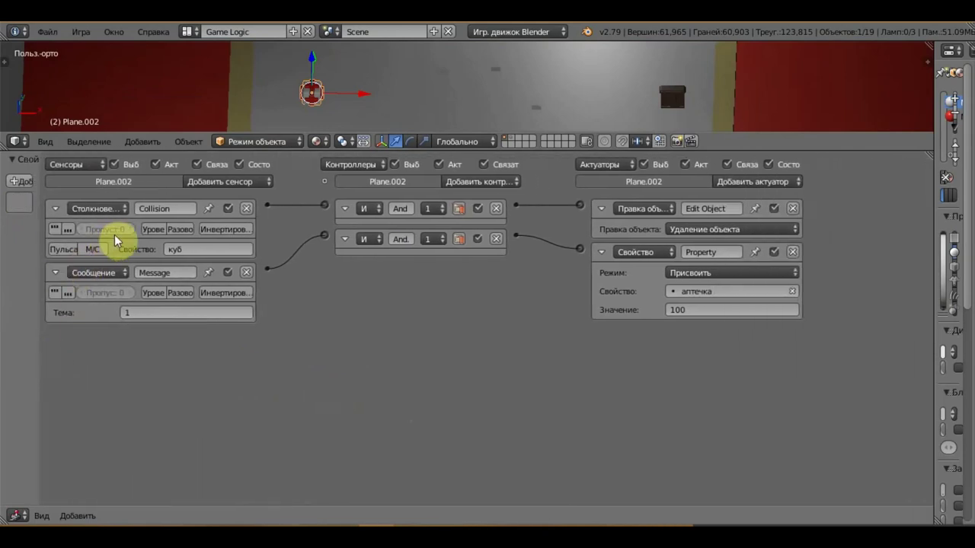
{"action": "scroll", "coordinate": [453, 91], "scroll_direction": "down", "scroll_amount": 3}
{"action": "scroll", "coordinate": [459, 91], "scroll_direction": "down", "scroll_amount": 3}
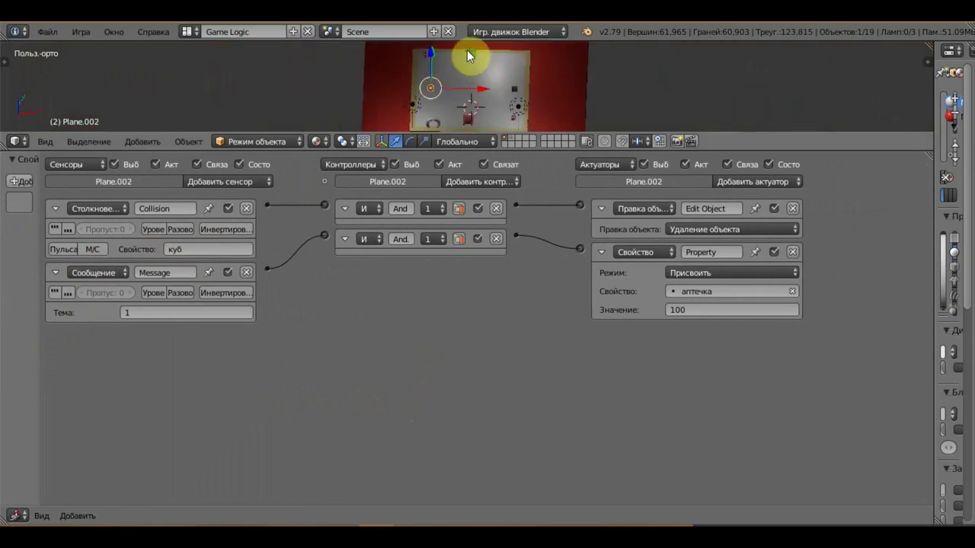
Review Plane.002's куб-collision End Object and аптечка 100 bricks, then enlarge the arena view
{"action": "scroll", "coordinate": [468, 84], "scroll_direction": "up", "scroll_amount": 5}
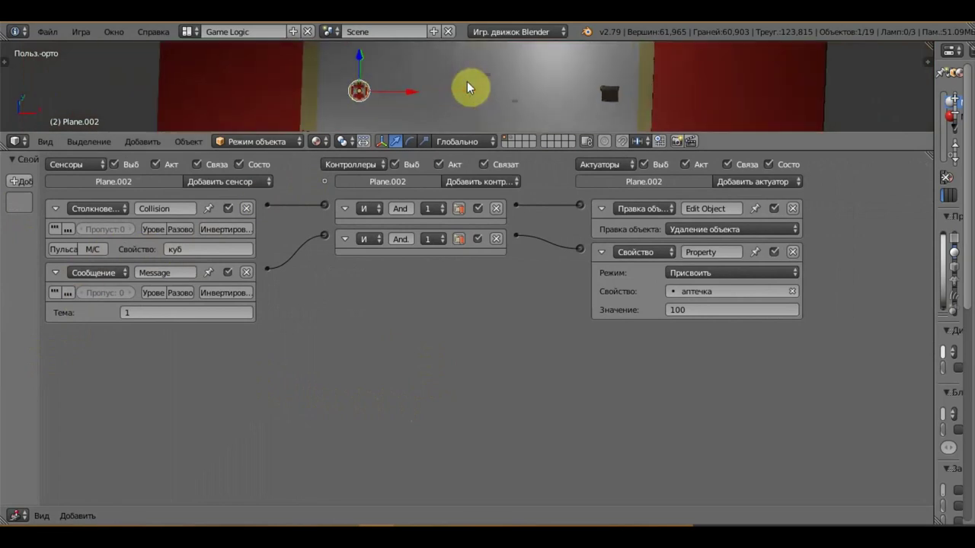
{"action": "scroll", "coordinate": [467, 84], "scroll_direction": "up", "scroll_amount": 2}
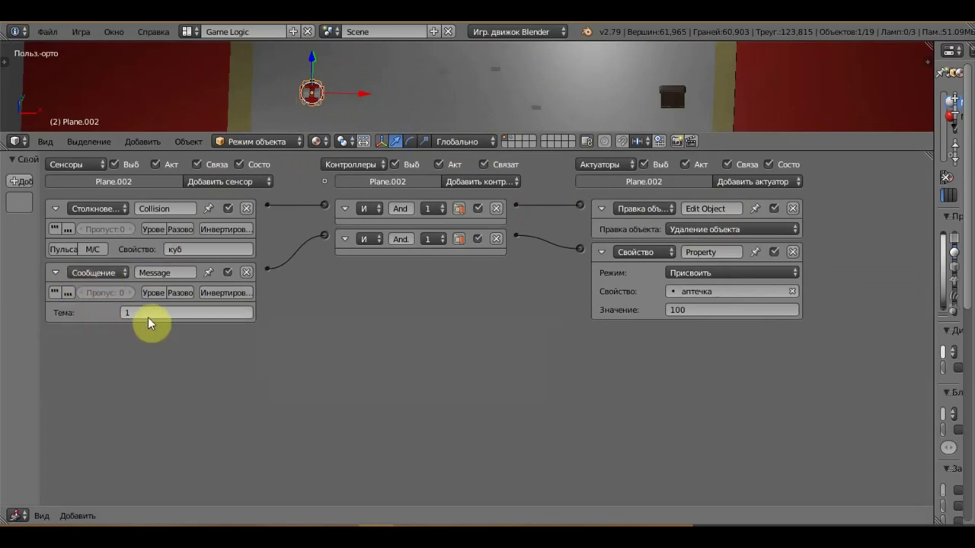
{"action": "mouse_move", "coordinate": [186, 313]}
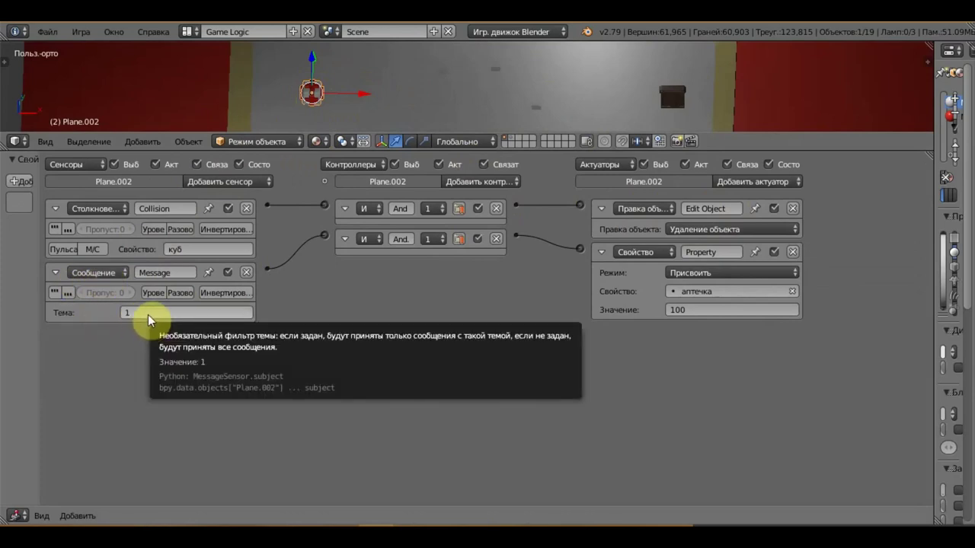
{"action": "scroll", "coordinate": [450, 81], "scroll_direction": "down", "scroll_amount": 2}
{"action": "scroll", "coordinate": [457, 82], "scroll_direction": "down", "scroll_amount": 2}
{"action": "scroll", "coordinate": [510, 52], "scroll_direction": "up", "scroll_amount": 2}
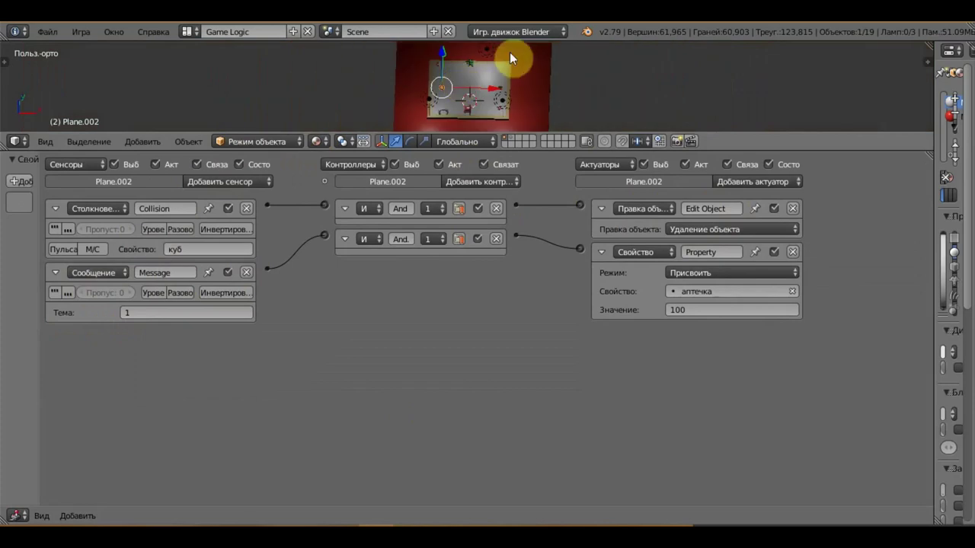
{"action": "scroll", "coordinate": [505, 57], "scroll_direction": "up", "scroll_amount": 2}
{"action": "scroll", "coordinate": [508, 63], "scroll_direction": "up", "scroll_amount": 2}
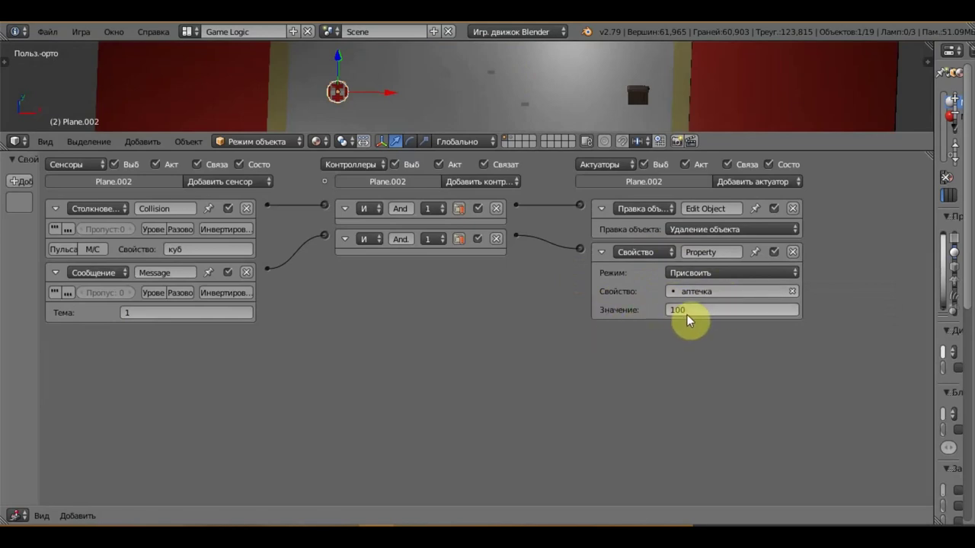
{"action": "scroll", "coordinate": [685, 282], "scroll_direction": "down", "scroll_amount": 1}
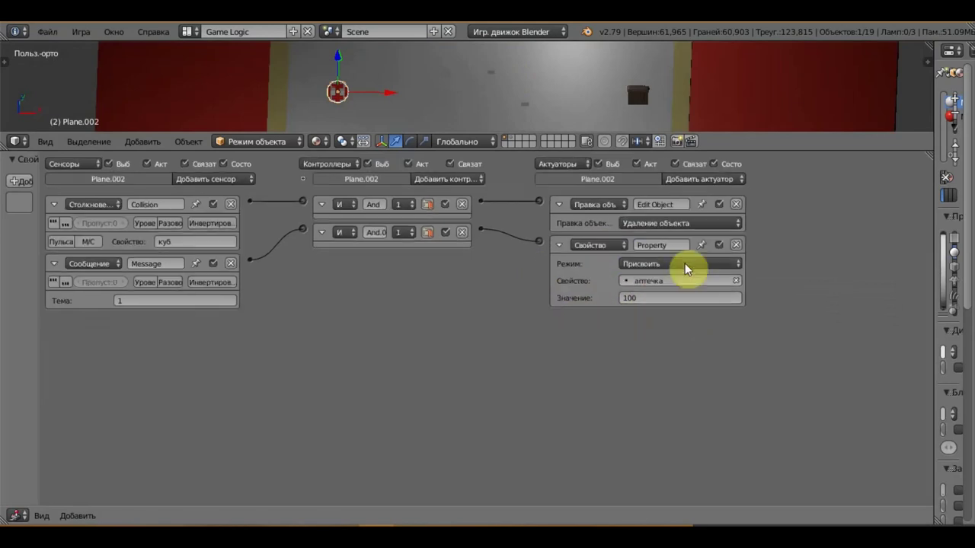
{"action": "scroll", "coordinate": [685, 282], "scroll_direction": "down", "scroll_amount": 1}
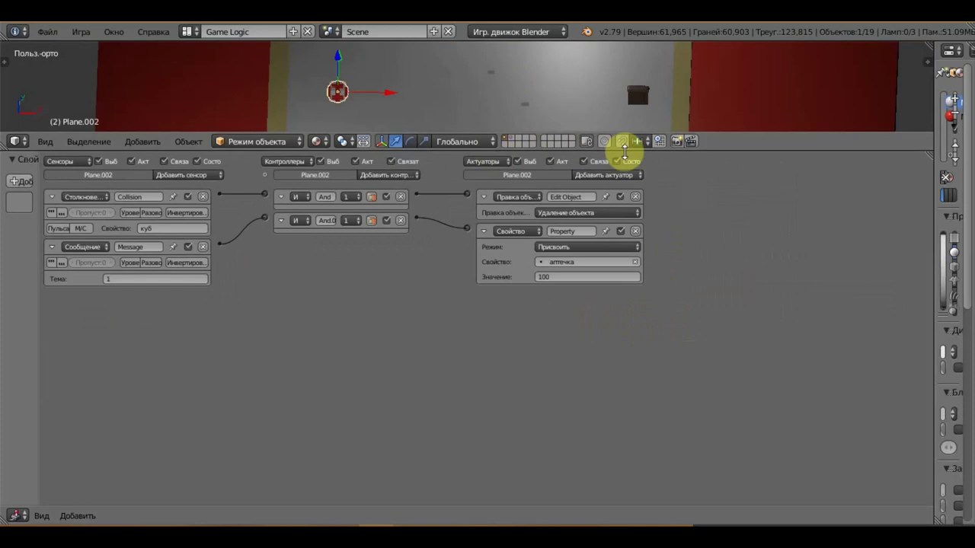
{"action": "scroll", "coordinate": [366, 270], "scroll_direction": "up", "scroll_amount": 1}
{"action": "scroll", "coordinate": [366, 270], "scroll_direction": "up", "scroll_amount": 1}
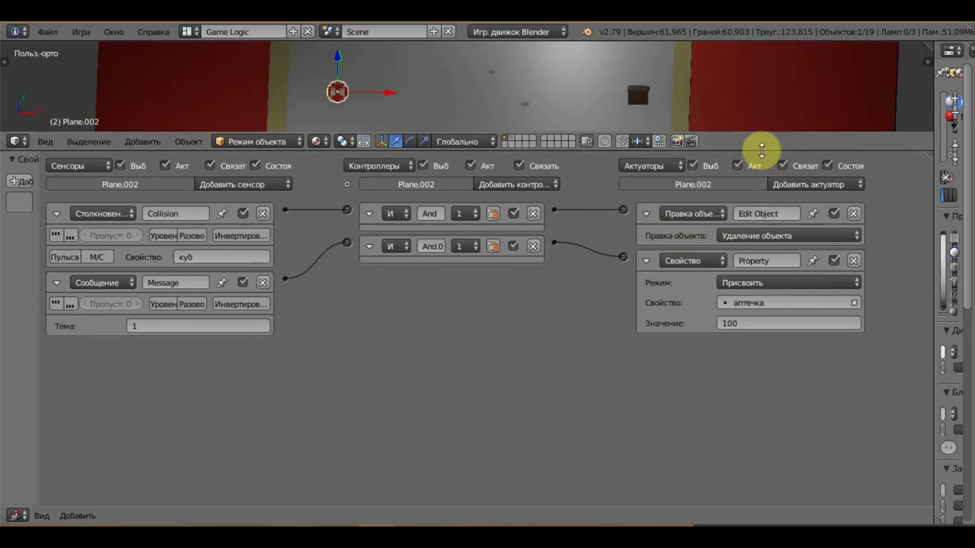
{"action": "left_click_drag", "start_coordinate": [766, 185], "coordinate": [761, 413]}
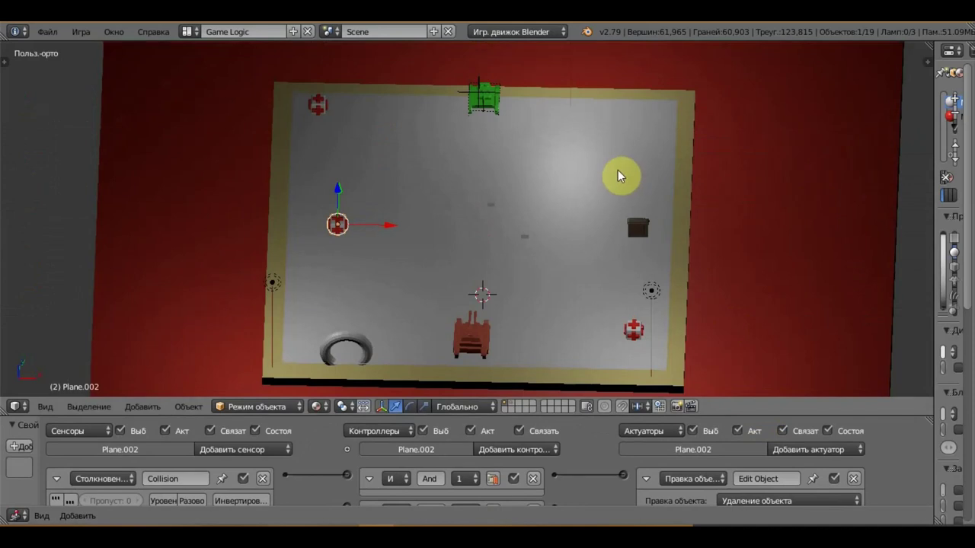
Select the green player tank Group40361 and enlarge the Logic Editor to show all its bricks
{"action": "right_click", "coordinate": [488, 101]}
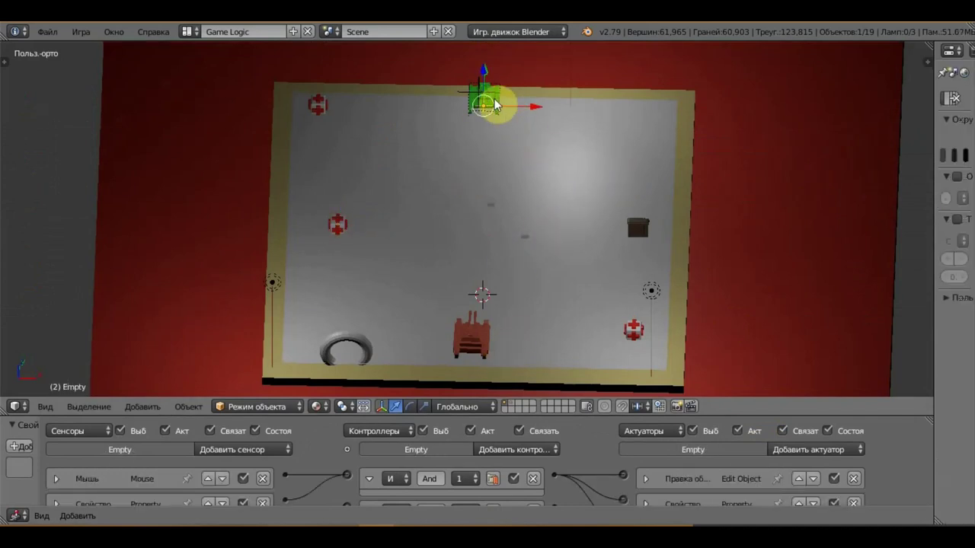
{"action": "right_click", "coordinate": [521, 103]}
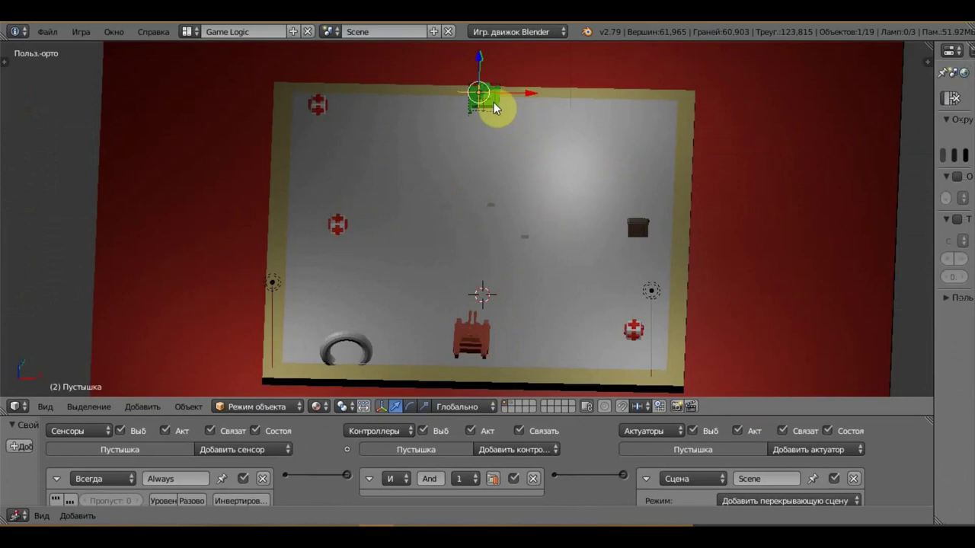
{"action": "right_click", "coordinate": [499, 109]}
{"action": "right_click", "coordinate": [495, 97]}
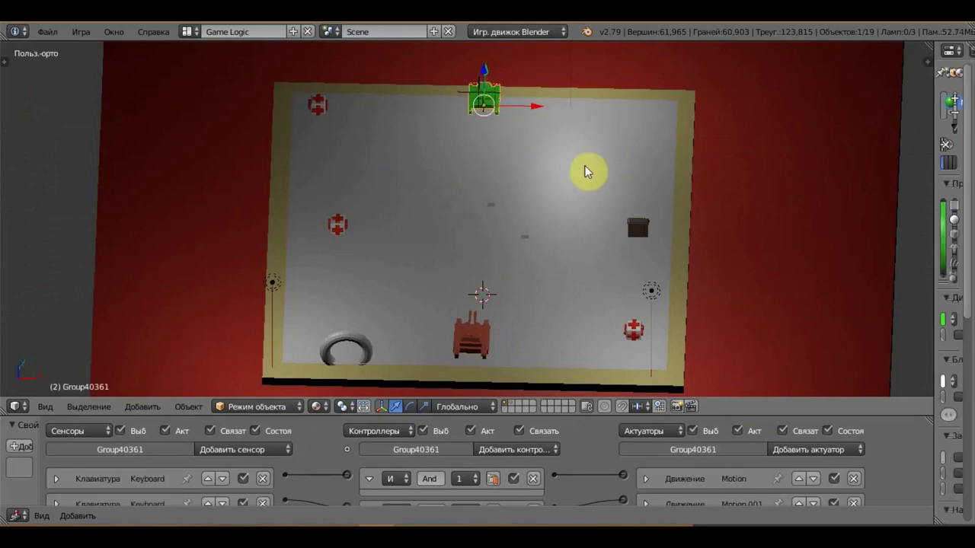
{"action": "scroll", "coordinate": [584, 176], "scroll_direction": "down", "scroll_amount": 1}
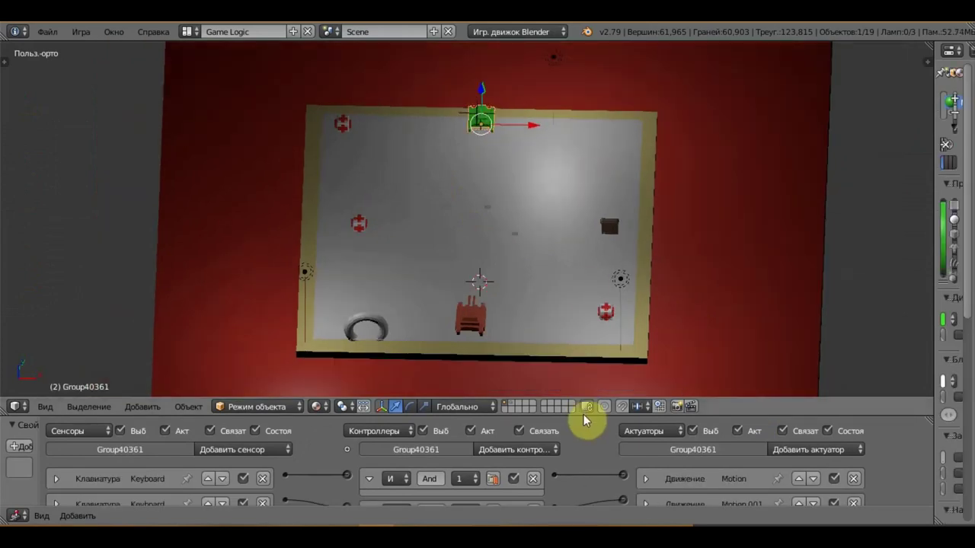
{"action": "left_click_drag", "start_coordinate": [579, 415], "coordinate": [609, 80]}
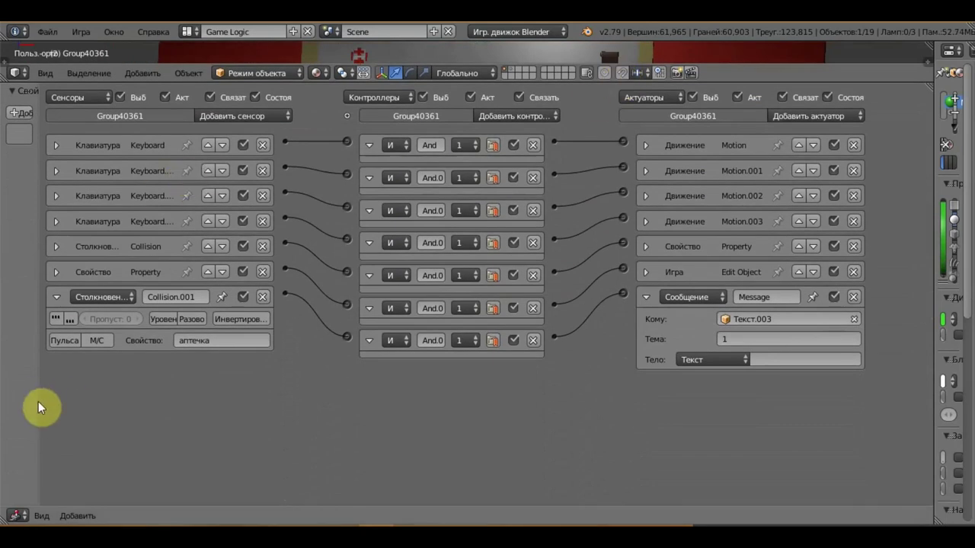
Check the tank's куб game property, then expand the Property sensor testing куб equals 0
{"action": "left_click_drag", "start_coordinate": [37, 401], "coordinate": [342, 428]}
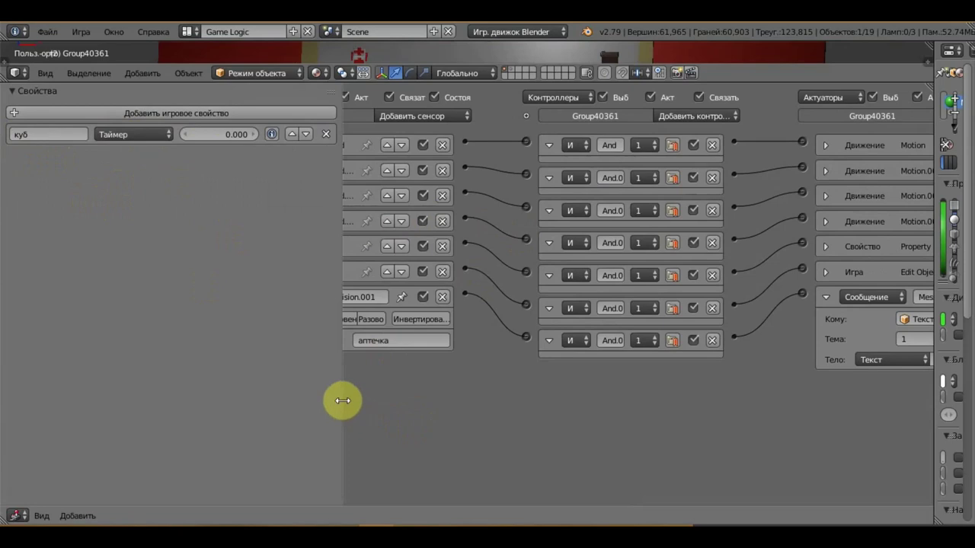
{"action": "left_click_drag", "start_coordinate": [342, 400], "coordinate": [6, 363]}
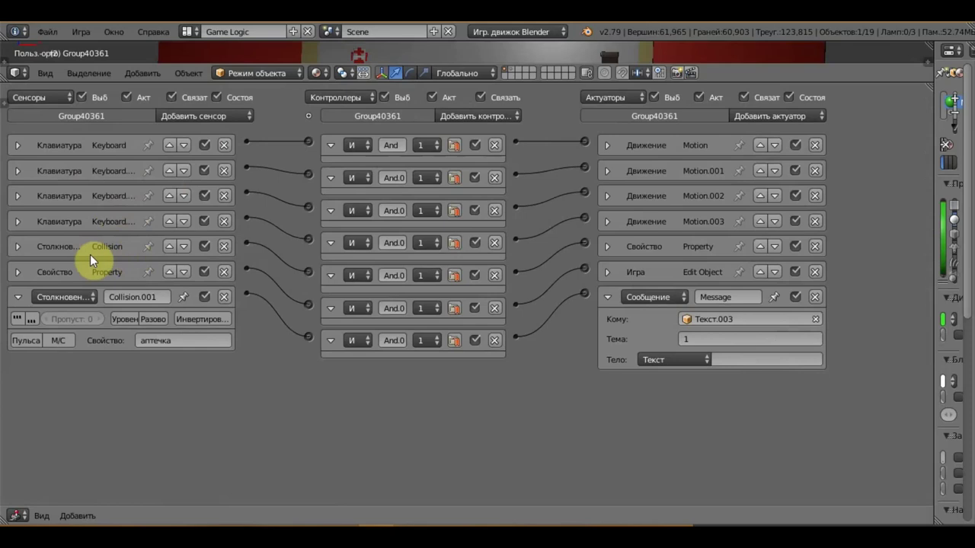
{"action": "left_click", "coordinate": [17, 272]}
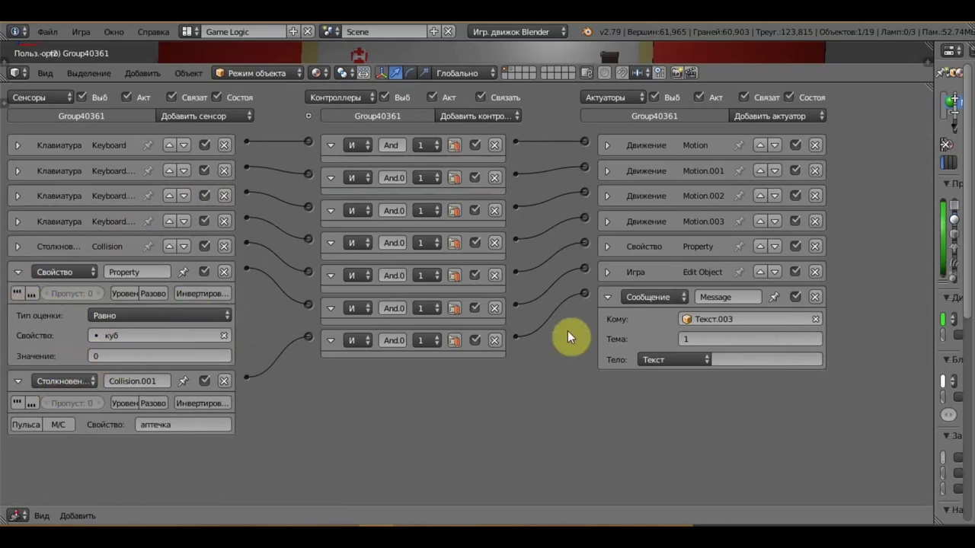
Expand the Restart Game actuator and the Message actuator addressed to Текст.003
{"action": "left_click", "coordinate": [608, 272]}
{"action": "left_click", "coordinate": [608, 319]}
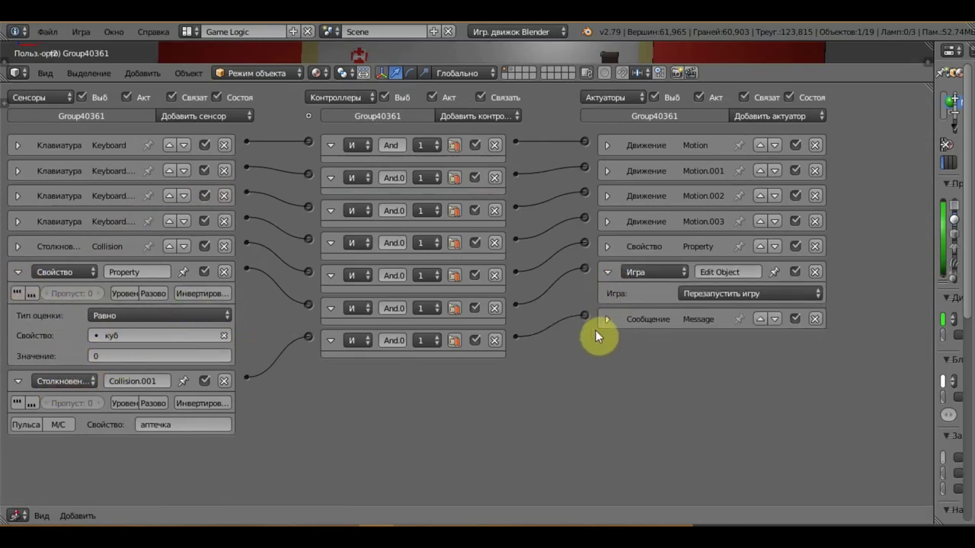
{"action": "left_click", "coordinate": [607, 320]}
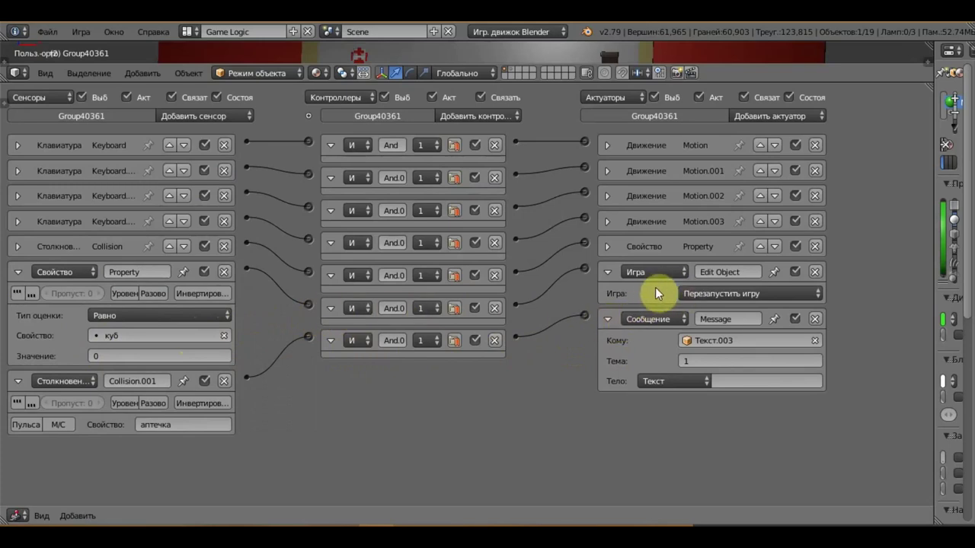
{"action": "left_click", "coordinate": [608, 273]}
Uncheck International Fonts in User Preferences' System settings so the interface reads in English
{"action": "left_click", "coordinate": [43, 31]}
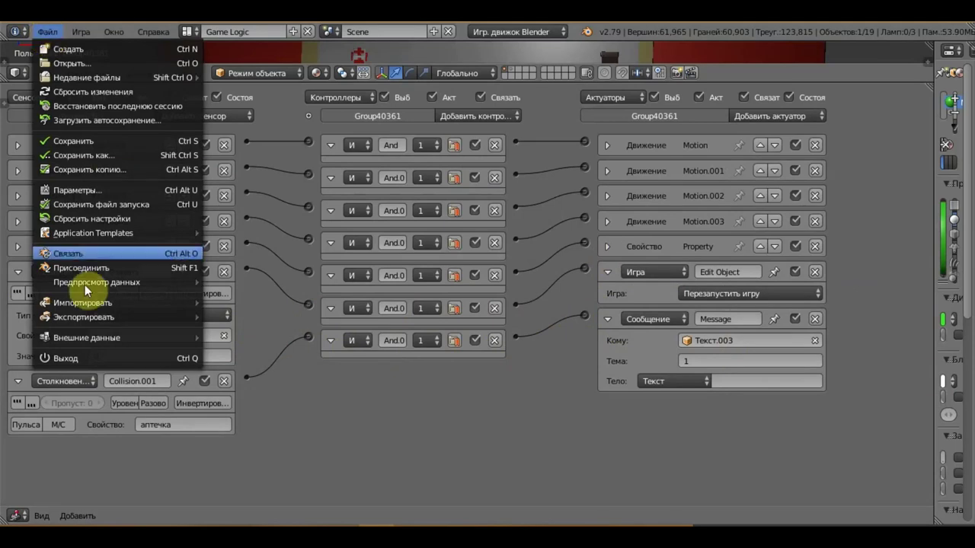
{"action": "left_click", "coordinate": [90, 191]}
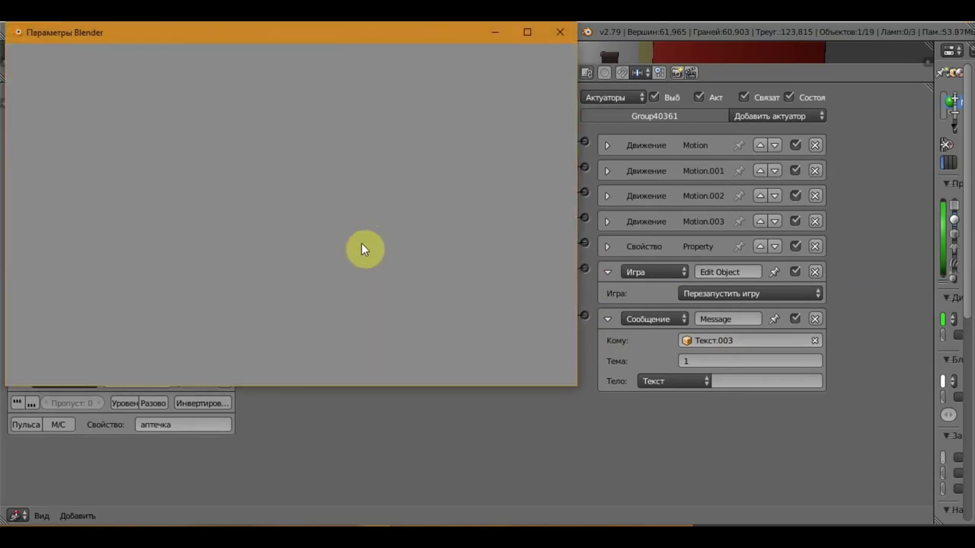
{"action": "scroll", "coordinate": [389, 293], "scroll_direction": "down", "scroll_amount": 2}
{"action": "scroll", "coordinate": [388, 274], "scroll_direction": "down", "scroll_amount": 3}
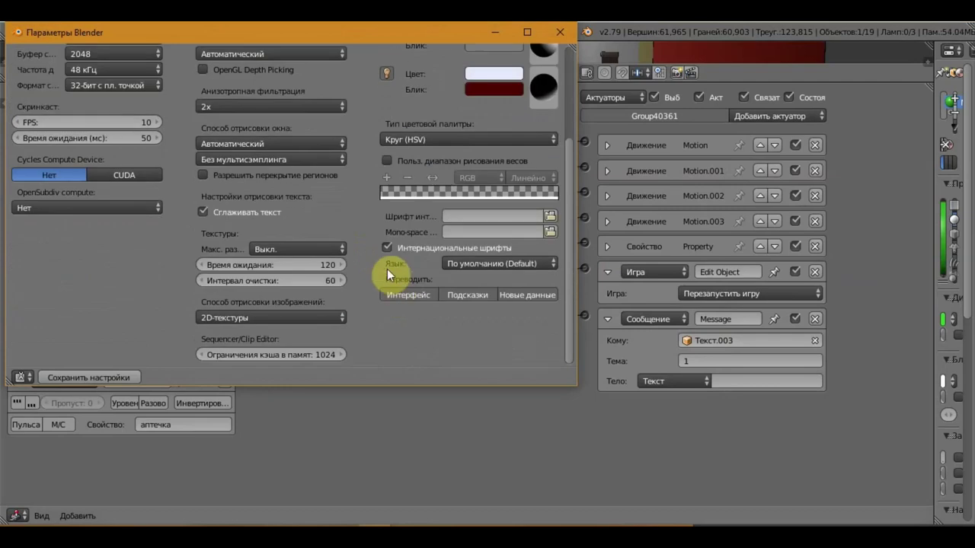
{"action": "left_click", "coordinate": [387, 247]}
{"action": "left_click", "coordinate": [559, 32]}
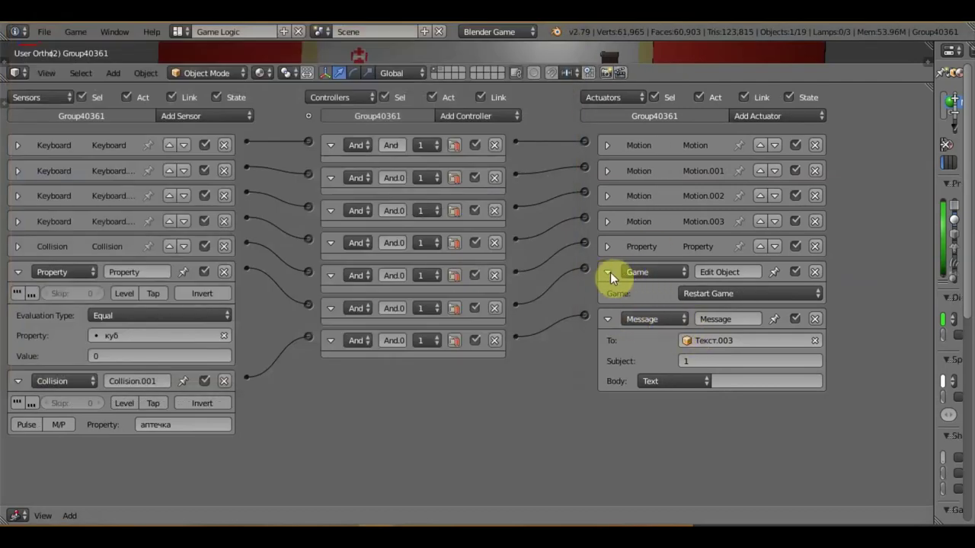
Browse the Add Actuator list and the Game and Message actuator type menus without changing anything
{"action": "left_click", "coordinate": [791, 116]}
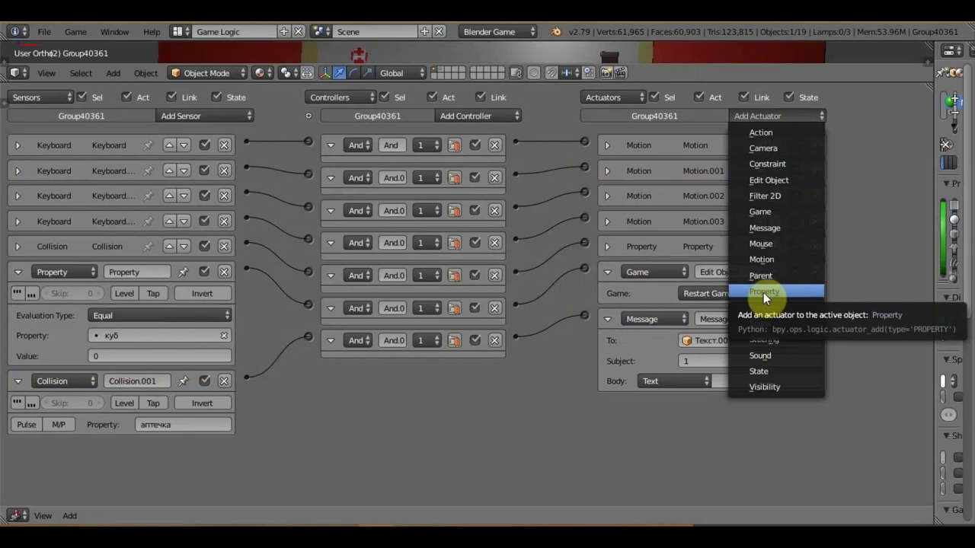
{"action": "left_click", "coordinate": [670, 272]}
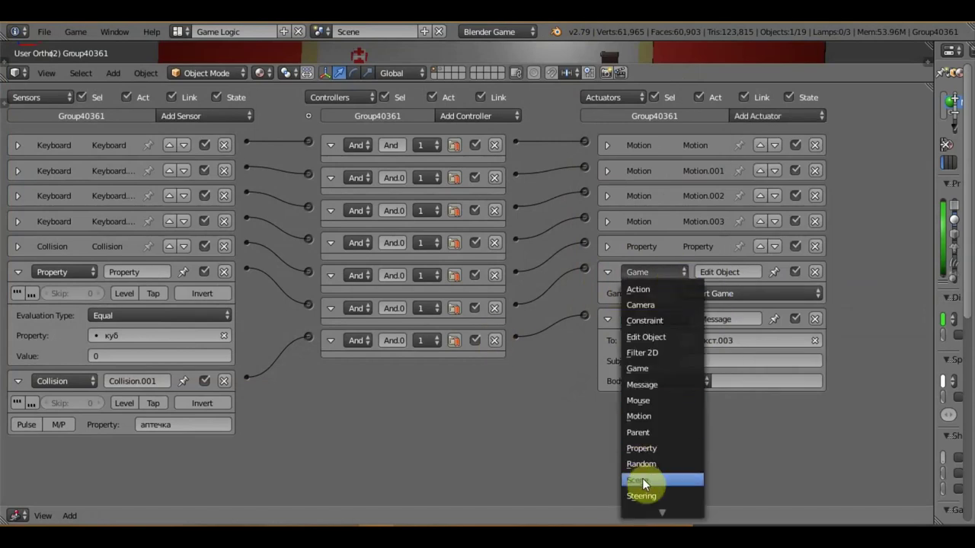
{"action": "left_click", "coordinate": [641, 371]}
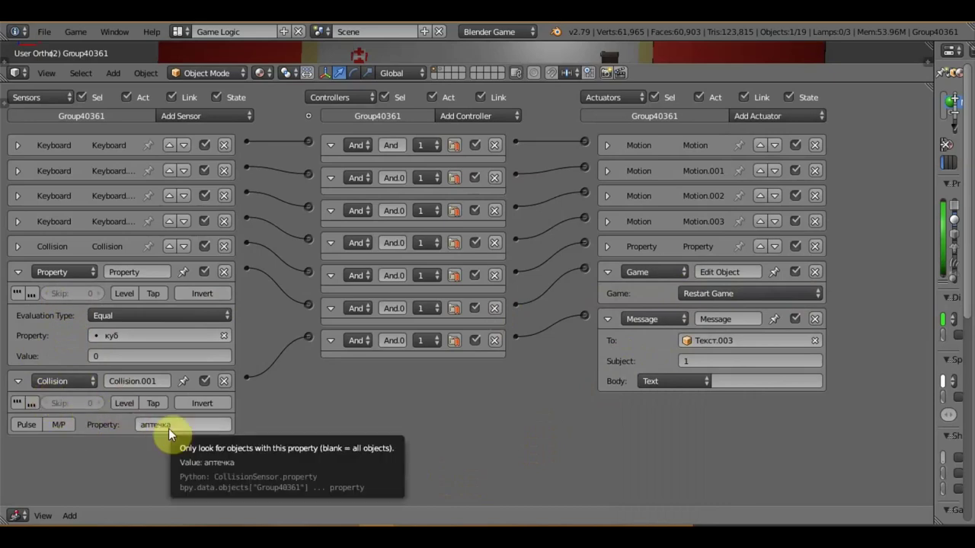
{"action": "left_click", "coordinate": [608, 319]}
{"action": "left_click", "coordinate": [608, 319]}
{"action": "left_click", "coordinate": [663, 319]}
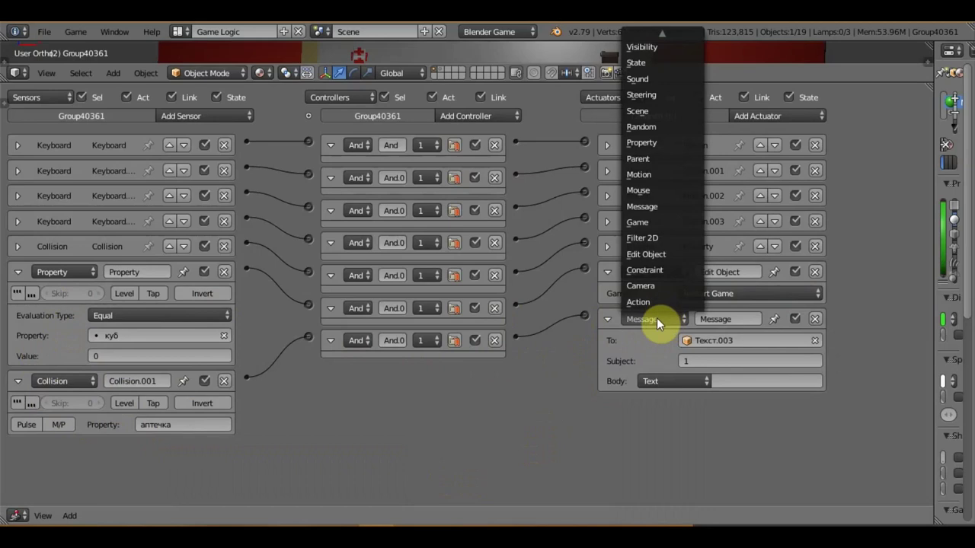
{"action": "left_click", "coordinate": [656, 318]}
{"action": "left_click", "coordinate": [793, 114]}
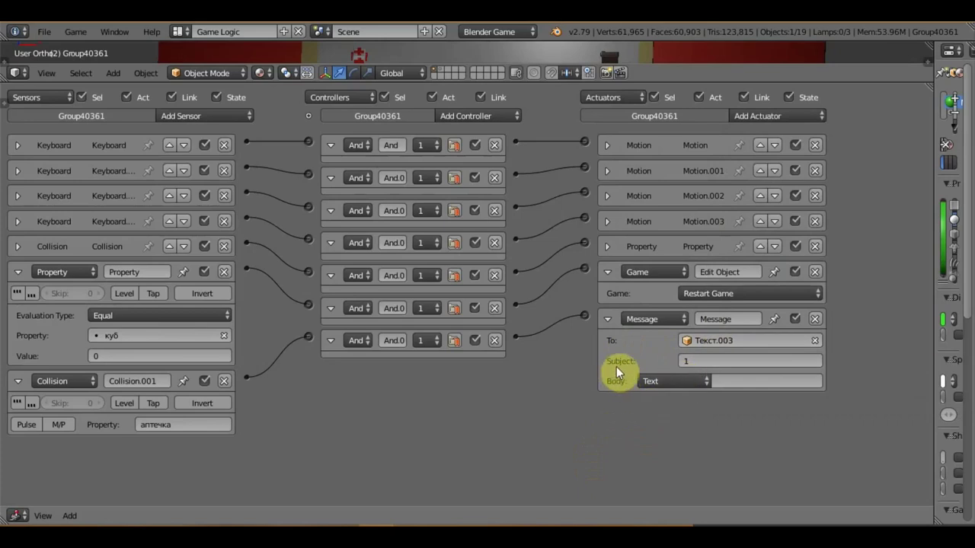
Clear the message subject field and expand the Collision sensor detecting танк with skip 20
{"action": "left_click", "coordinate": [685, 360]}
{"action": "key", "text": "BackSpace"}
{"action": "left_click", "coordinate": [17, 247]}
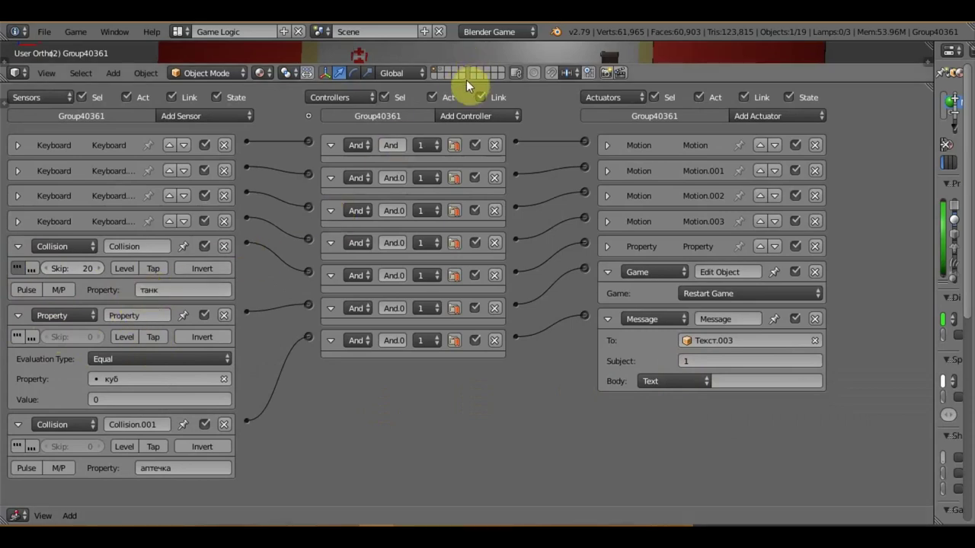
Expand the Property actuator's settings, then enlarge the 3D arena view above the logic bricks
{"action": "left_click_drag", "start_coordinate": [467, 80], "coordinate": [478, 394]}
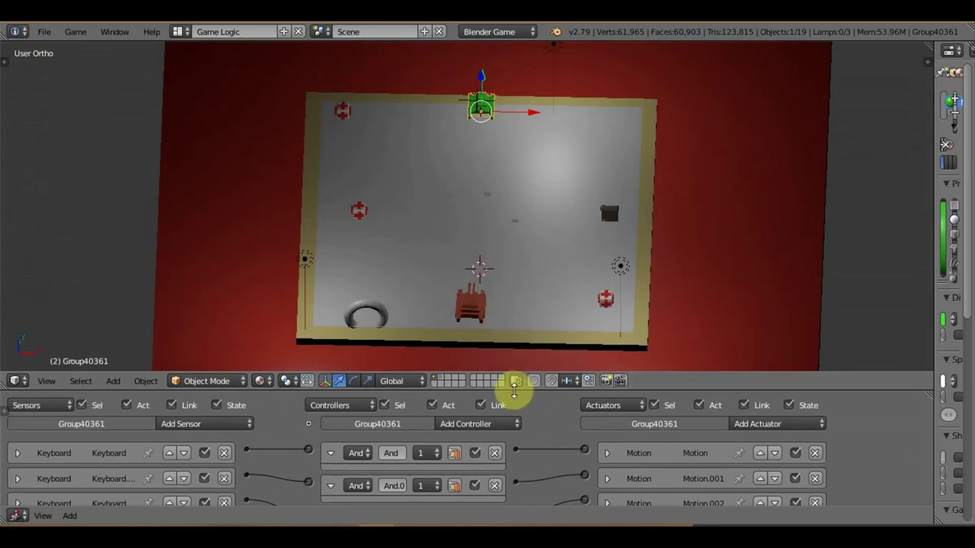
{"action": "left_click_drag", "start_coordinate": [514, 391], "coordinate": [526, 88]}
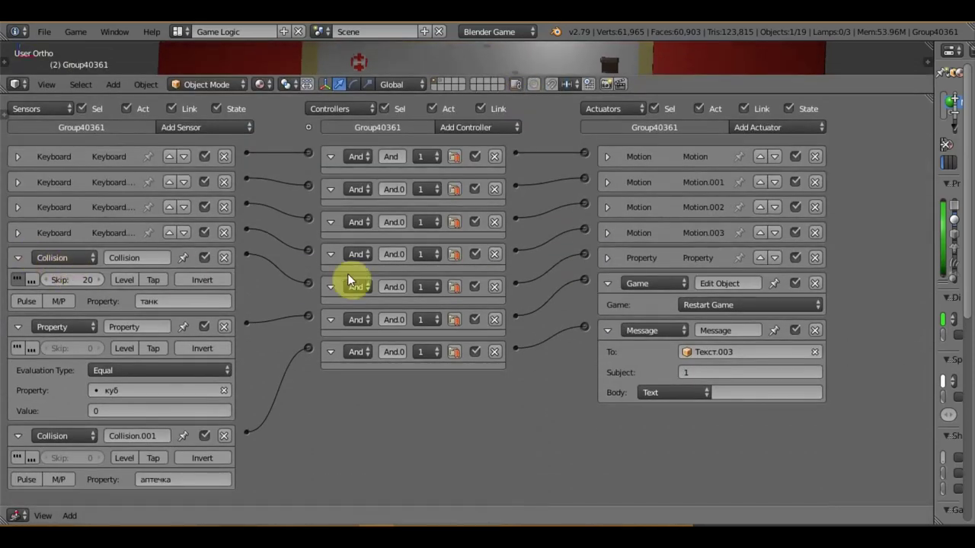
{"action": "left_click", "coordinate": [608, 259]}
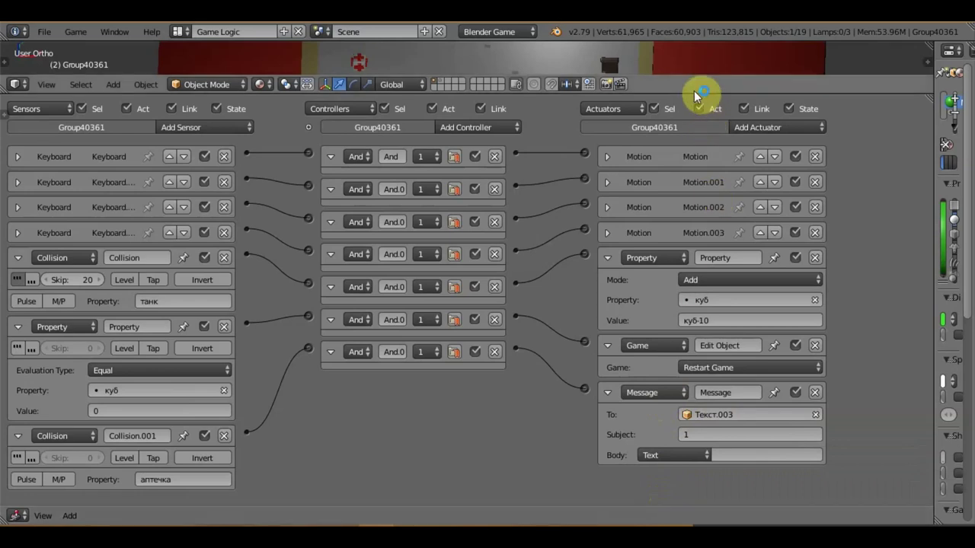
{"action": "mouse_move", "coordinate": [694, 97]}
{"action": "left_mouse_down"}
{"action": "mouse_move", "coordinate": [696, 402]}
{"action": "mouse_move", "coordinate": [693, 387]}
{"action": "left_mouse_up"}
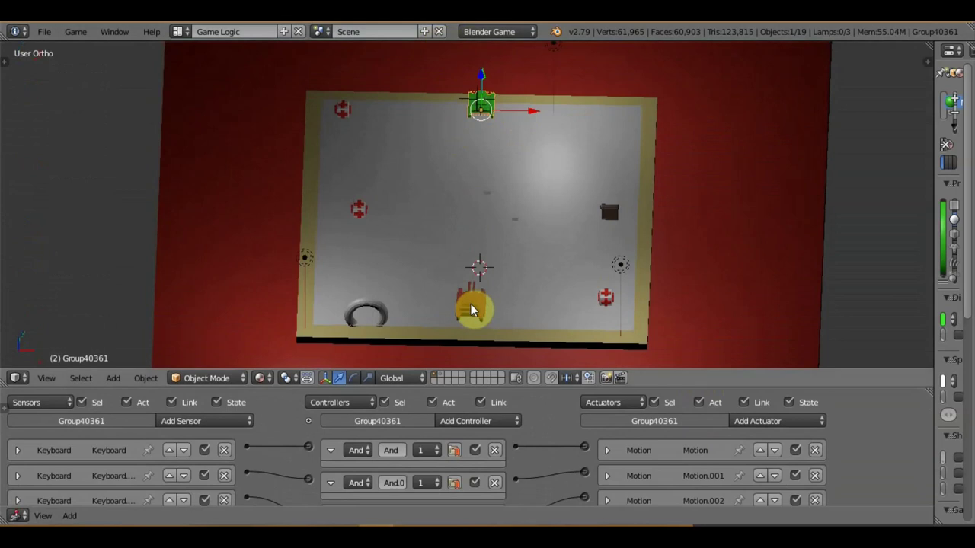
Select the red enemy tank Group11898 and show its integer game property танк set to 0
{"action": "right_click", "coordinate": [469, 306]}
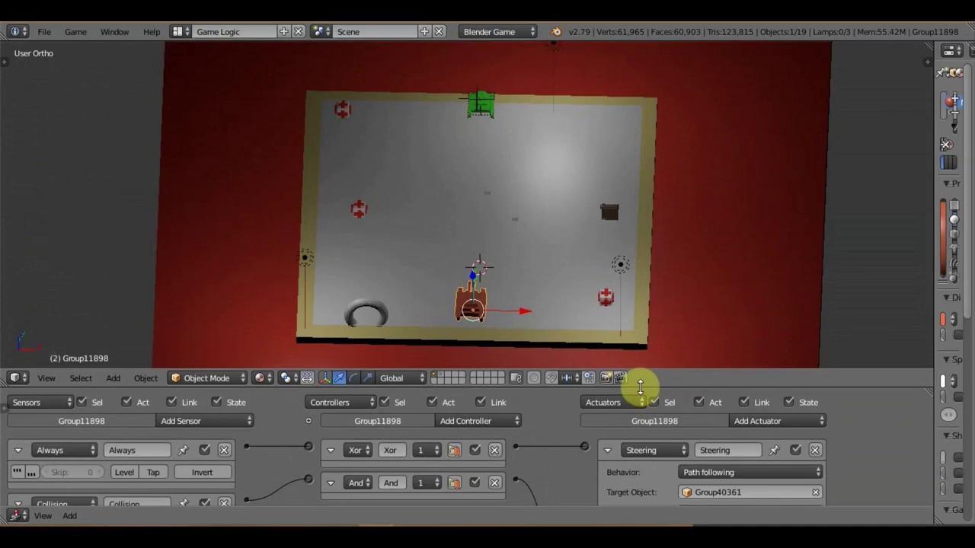
{"action": "left_click_drag", "start_coordinate": [644, 374], "coordinate": [678, 97]}
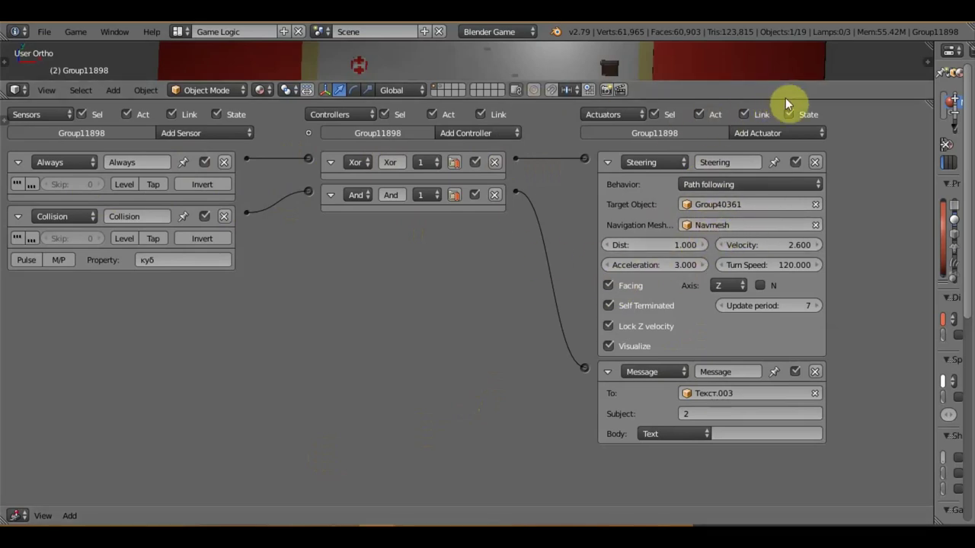
{"action": "mouse_move", "coordinate": [783, 100]}
{"action": "left_mouse_down"}
{"action": "mouse_move", "coordinate": [782, 223]}
{"action": "mouse_move", "coordinate": [799, 211]}
{"action": "left_mouse_up"}
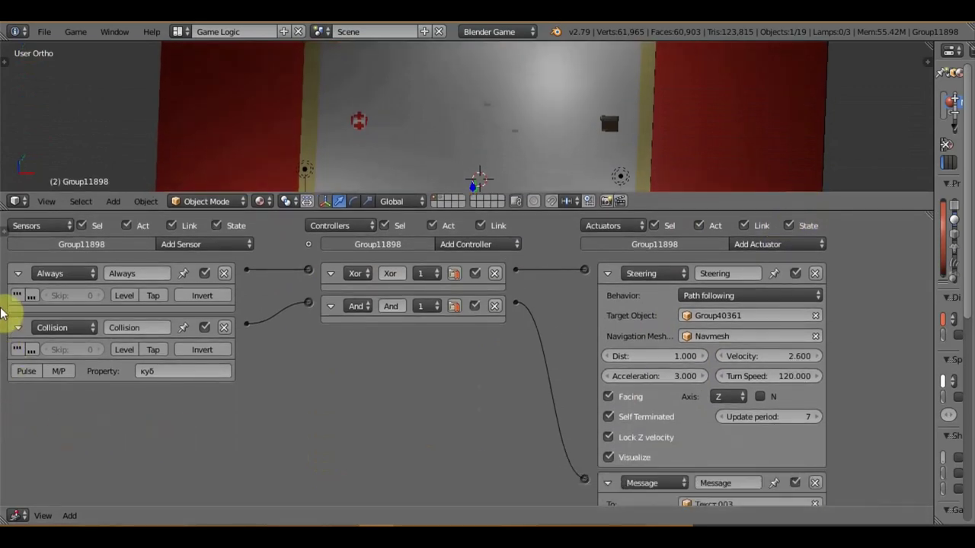
{"action": "left_click", "coordinate": [4, 226]}
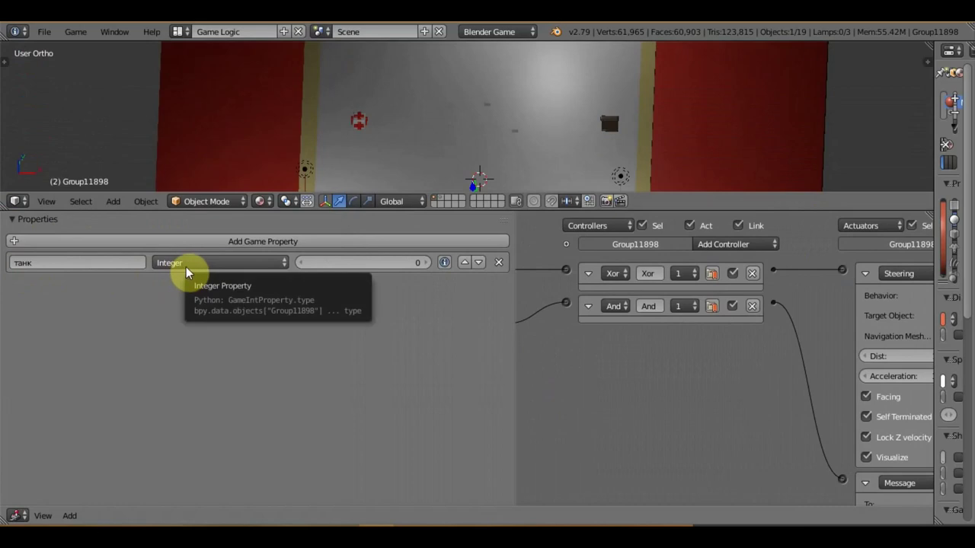
{"action": "left_click", "coordinate": [44, 31]}
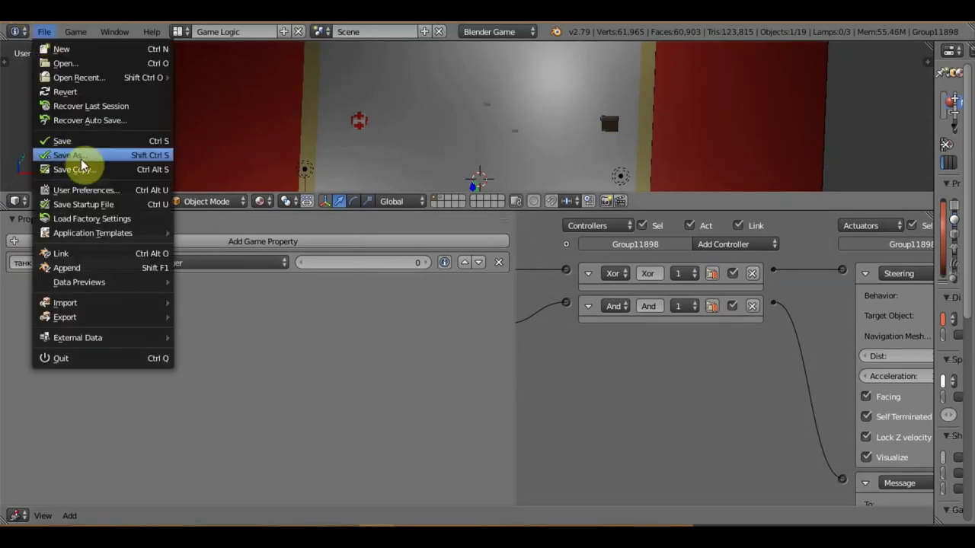
Enable International Fonts in User Preferences to switch the interface back to Russian
{"action": "left_click", "coordinate": [92, 191]}
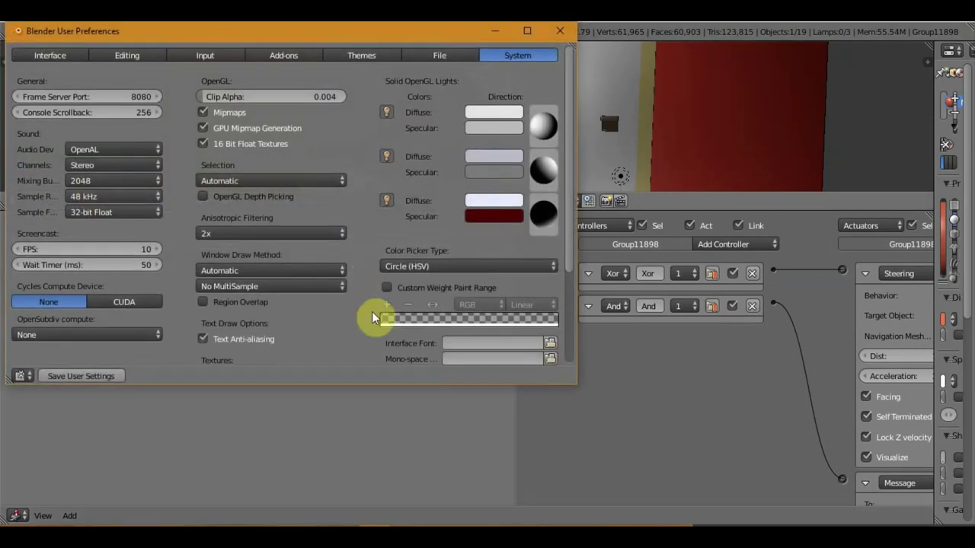
{"action": "scroll", "coordinate": [417, 297], "scroll_direction": "down", "scroll_amount": 3}
{"action": "left_click", "coordinate": [389, 263]}
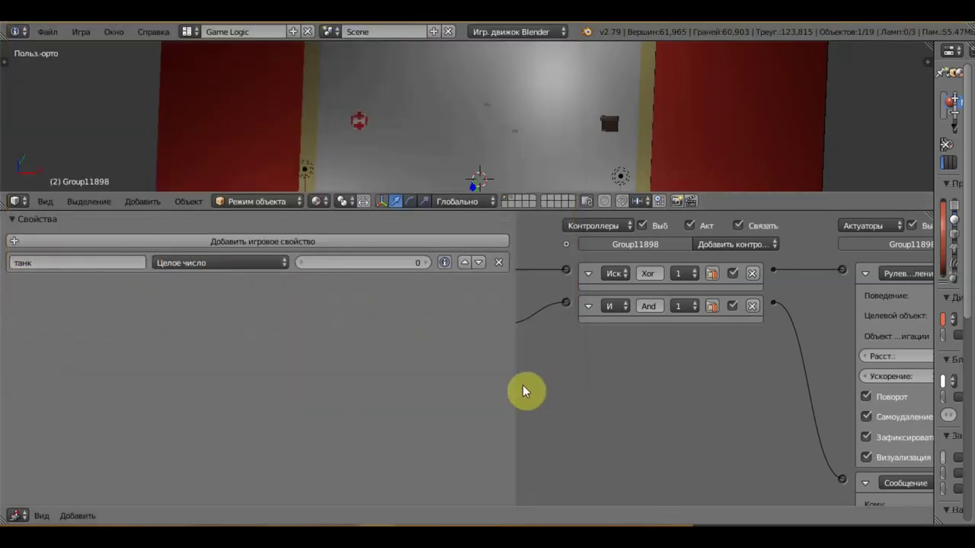
Review the green tank's logic bricks and properties, then select health pack Plane.002
{"action": "left_click_drag", "start_coordinate": [515, 381], "coordinate": [146, 384]}
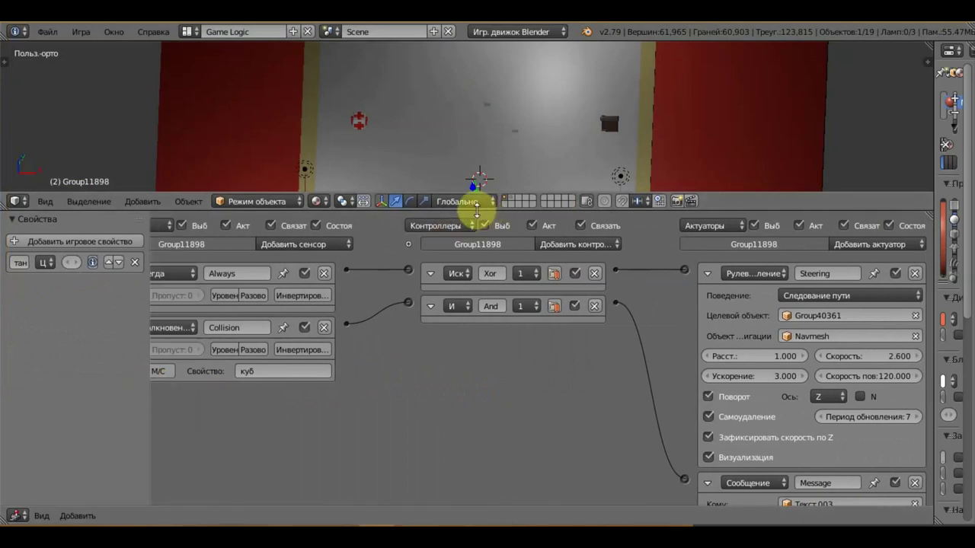
{"action": "left_click_drag", "start_coordinate": [480, 213], "coordinate": [480, 407]}
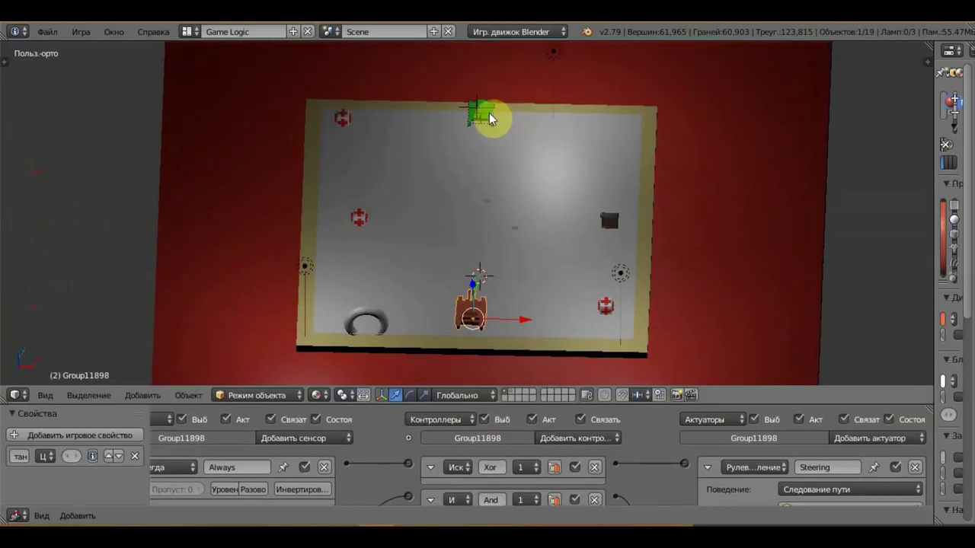
{"action": "right_click", "coordinate": [492, 115]}
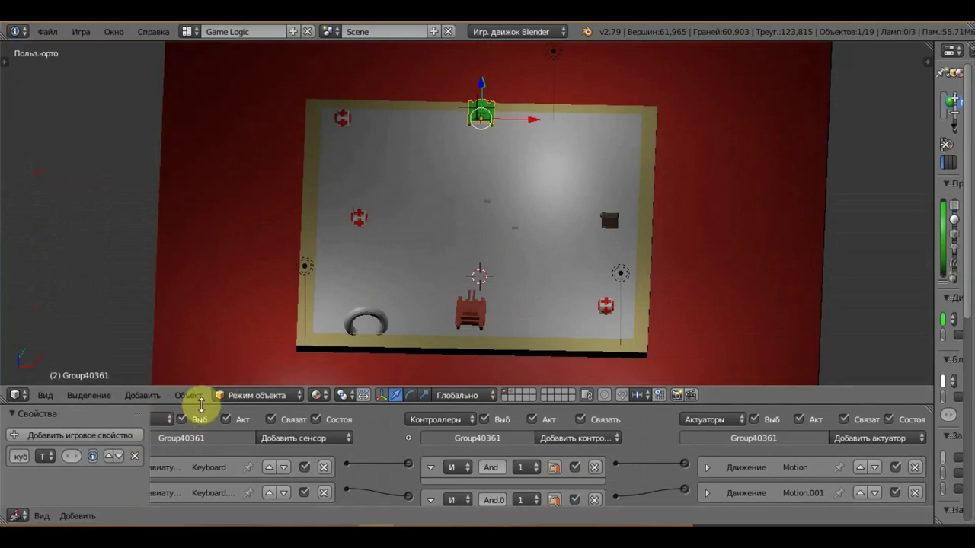
{"action": "mouse_move", "coordinate": [203, 386]}
{"action": "left_mouse_down"}
{"action": "mouse_move", "coordinate": [232, 223]}
{"action": "mouse_move", "coordinate": [213, 191]}
{"action": "left_mouse_up"}
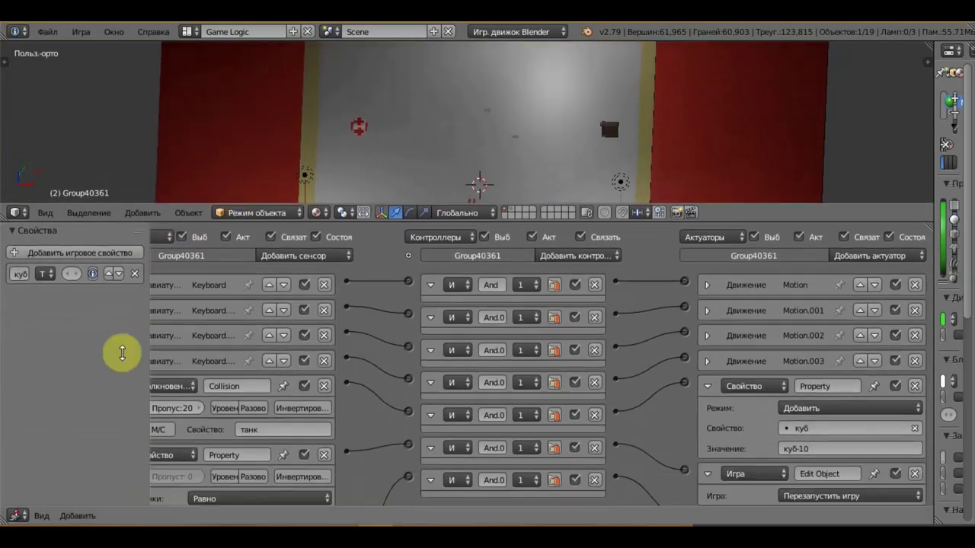
{"action": "left_click_drag", "start_coordinate": [148, 341], "coordinate": [394, 355]}
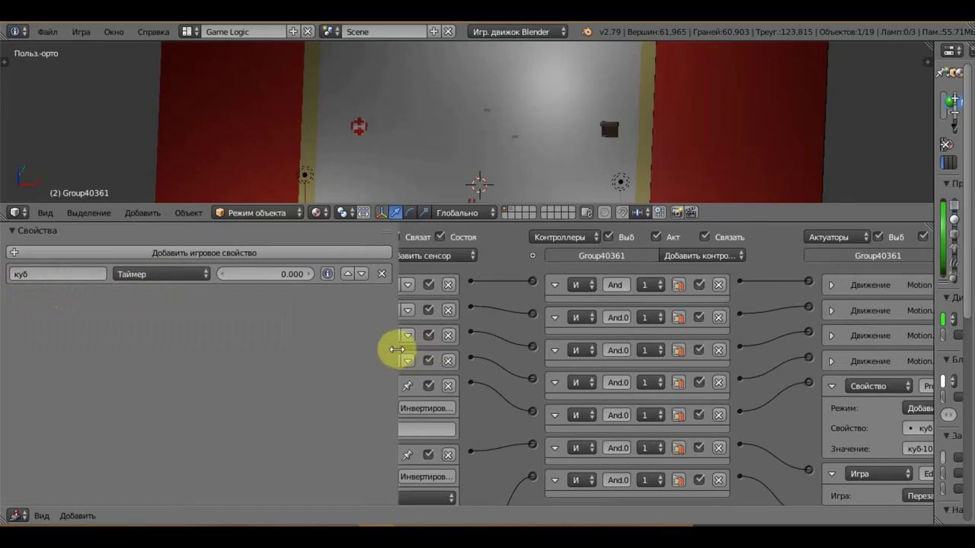
{"action": "left_click_drag", "start_coordinate": [397, 350], "coordinate": [100, 333]}
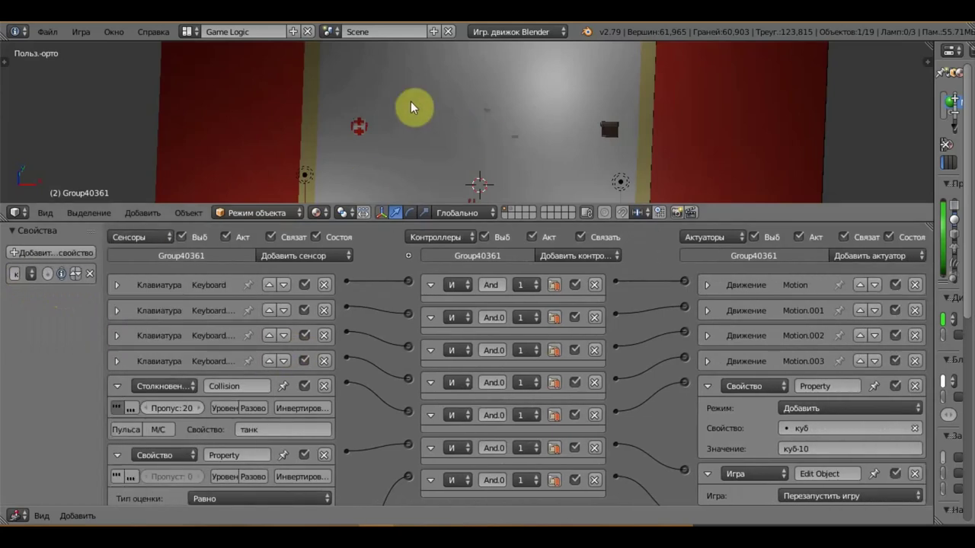
{"action": "right_click", "coordinate": [359, 126]}
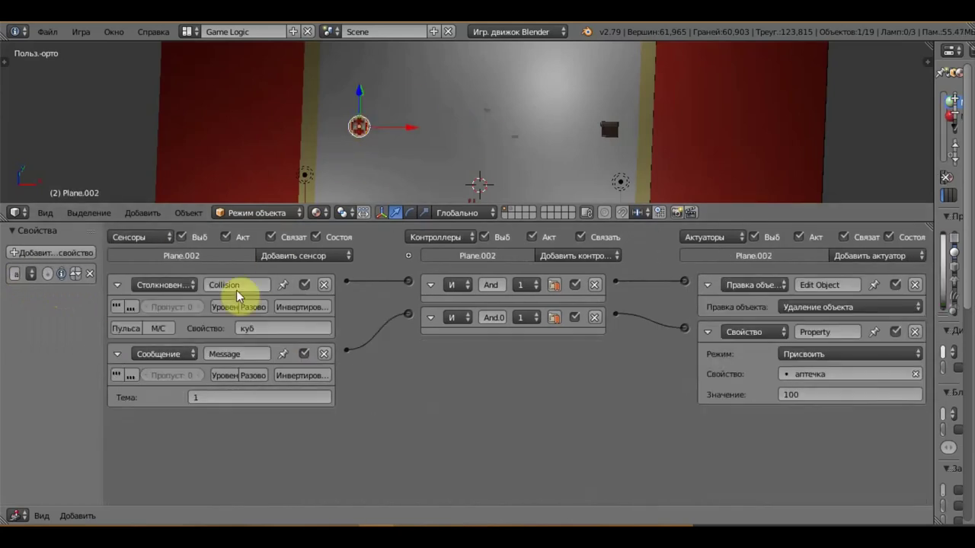
Read the health pack's аптечка float property and zoom out the Logic Editor
{"action": "left_click_drag", "start_coordinate": [100, 442], "coordinate": [353, 454]}
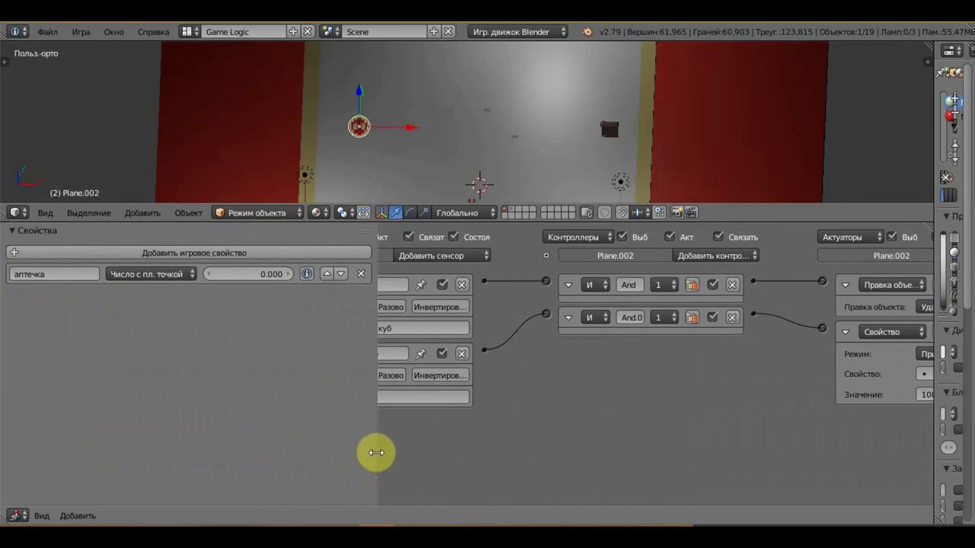
{"action": "left_click_drag", "start_coordinate": [376, 453], "coordinate": [134, 416]}
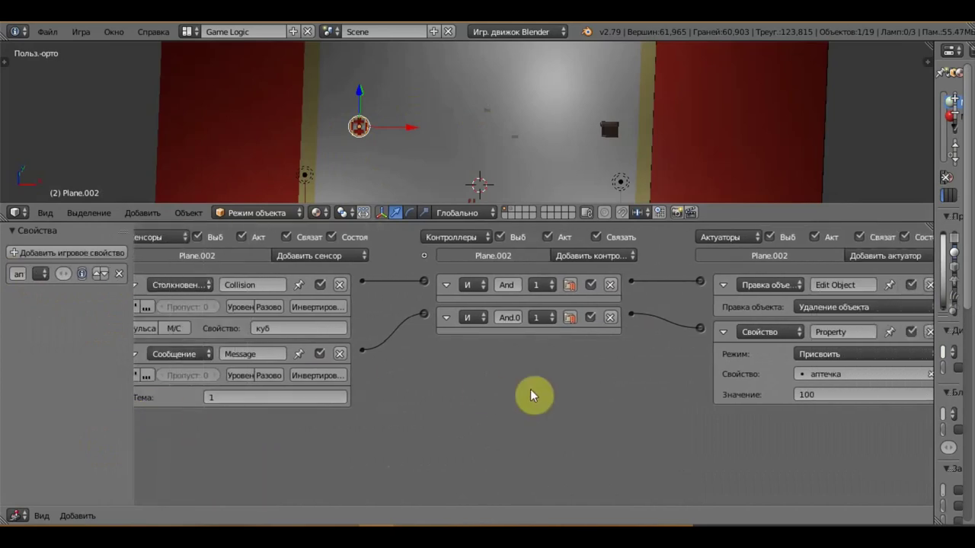
{"action": "scroll", "coordinate": [534, 394], "scroll_direction": "down", "scroll_amount": 1}
{"action": "scroll", "coordinate": [533, 394], "scroll_direction": "down", "scroll_amount": 1}
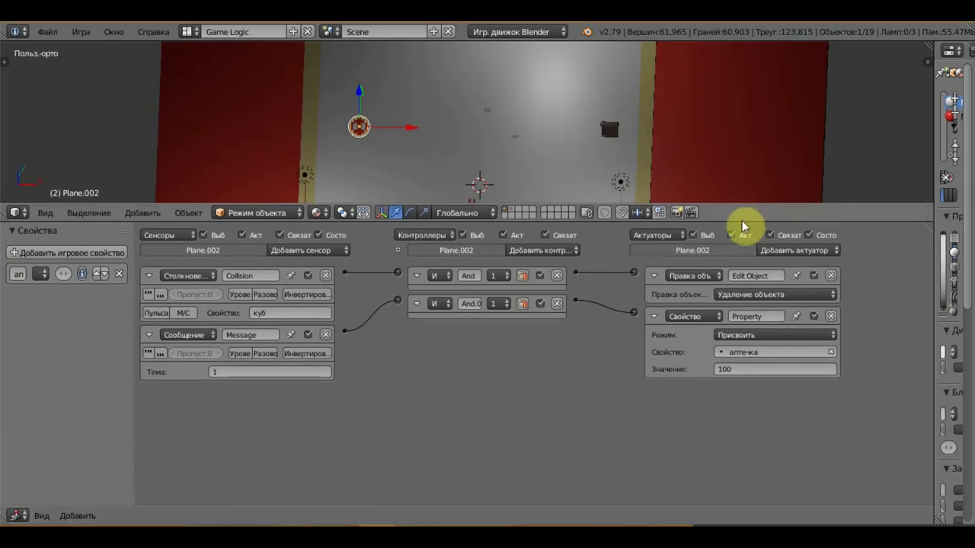
Collapse the Logic Editor and zoom out so the whole arena fills the window
{"action": "left_click_drag", "start_coordinate": [740, 223], "coordinate": [752, 507]}
{"action": "scroll", "coordinate": [703, 354], "scroll_direction": "down", "scroll_amount": 1}
{"action": "scroll", "coordinate": [701, 345], "scroll_direction": "down", "scroll_amount": 2}
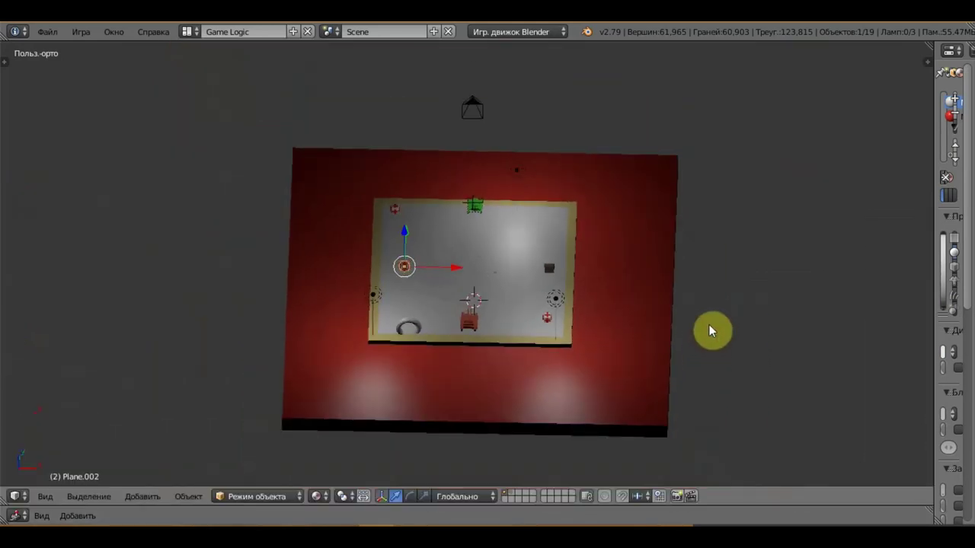
Look through the scene camera and center its frame in the view
{"action": "key", "text": "KP_0"}
{"action": "scroll", "coordinate": [709, 324], "scroll_direction": "down", "scroll_amount": 1}
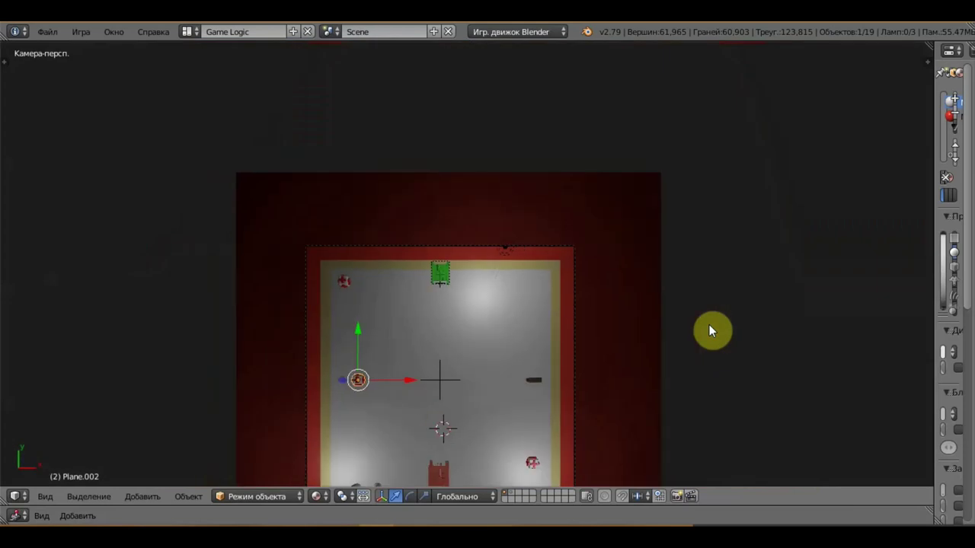
{"action": "scroll", "coordinate": [709, 325], "scroll_direction": "down", "scroll_amount": 2}
{"action": "middle_click_drag", "start_coordinate": [709, 321], "coordinate": [710, 245], "text": "shift"}
{"action": "scroll", "coordinate": [710, 246], "scroll_direction": "up", "scroll_amount": 2}
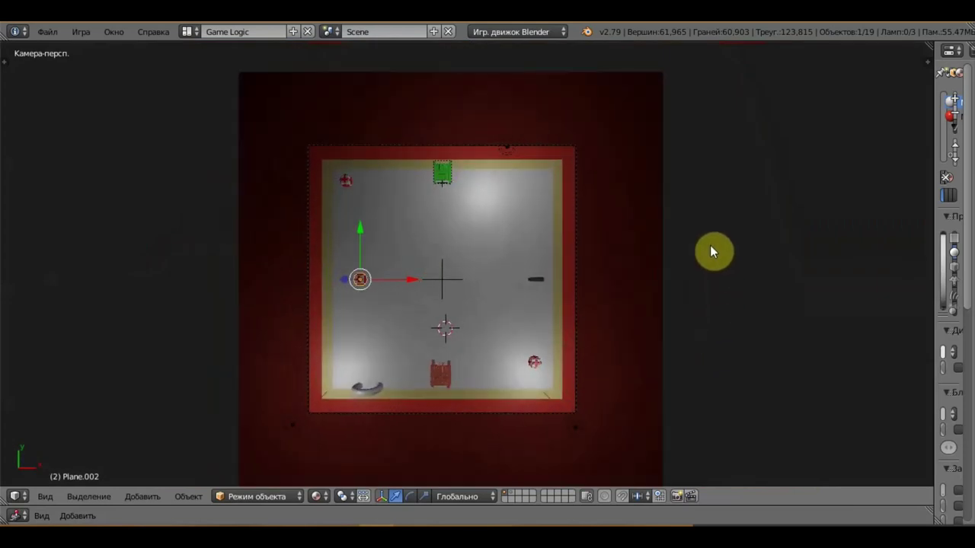
{"action": "scroll", "coordinate": [709, 245], "scroll_direction": "up", "scroll_amount": 1}
{"action": "scroll", "coordinate": [710, 245], "scroll_direction": "down", "scroll_amount": 1}
{"action": "middle_click_drag", "start_coordinate": [709, 246], "coordinate": [708, 231], "text": "shift"}
{"action": "scroll", "coordinate": [707, 231], "scroll_direction": "down", "scroll_amount": 1}
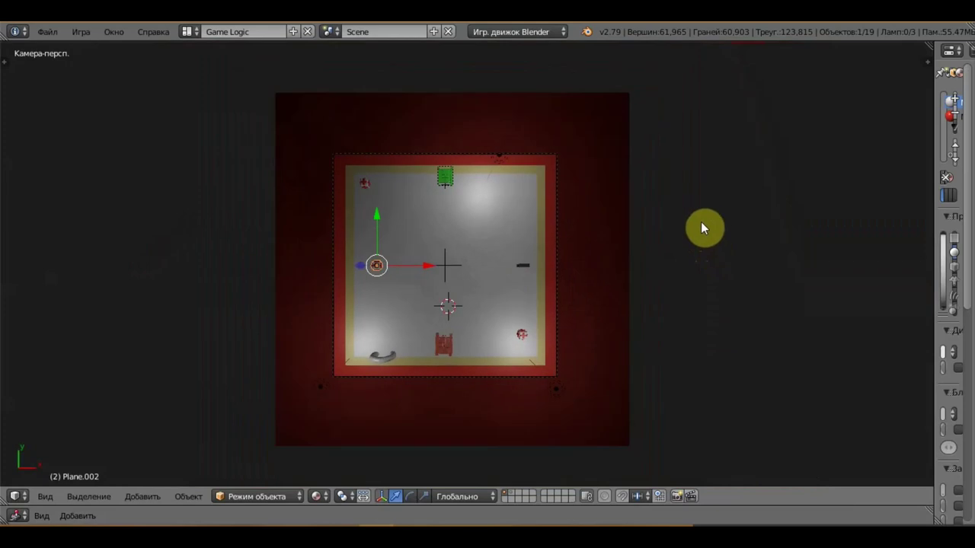
Switch to the start-menu scene Scene.002 and run it in the game engine
{"action": "left_click", "coordinate": [339, 34]}
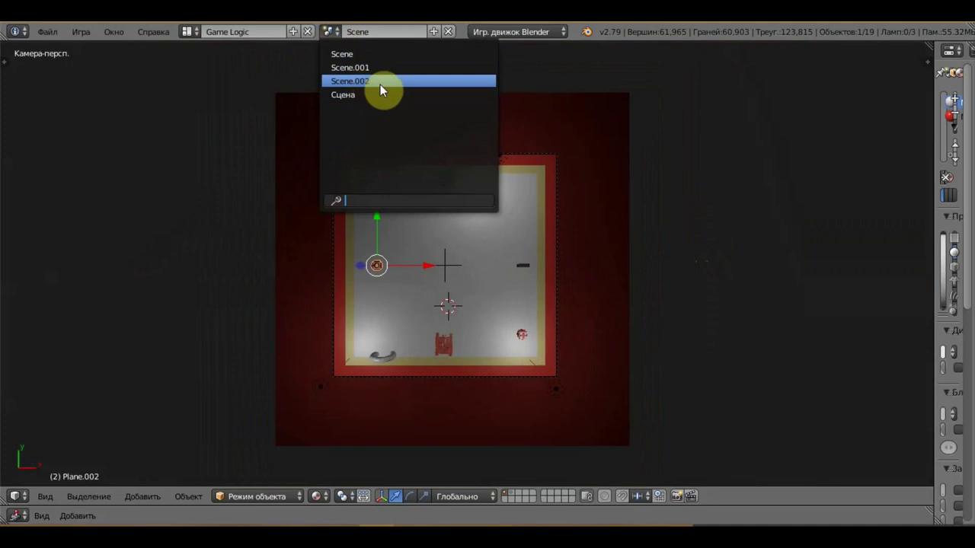
{"action": "left_click", "coordinate": [381, 91]}
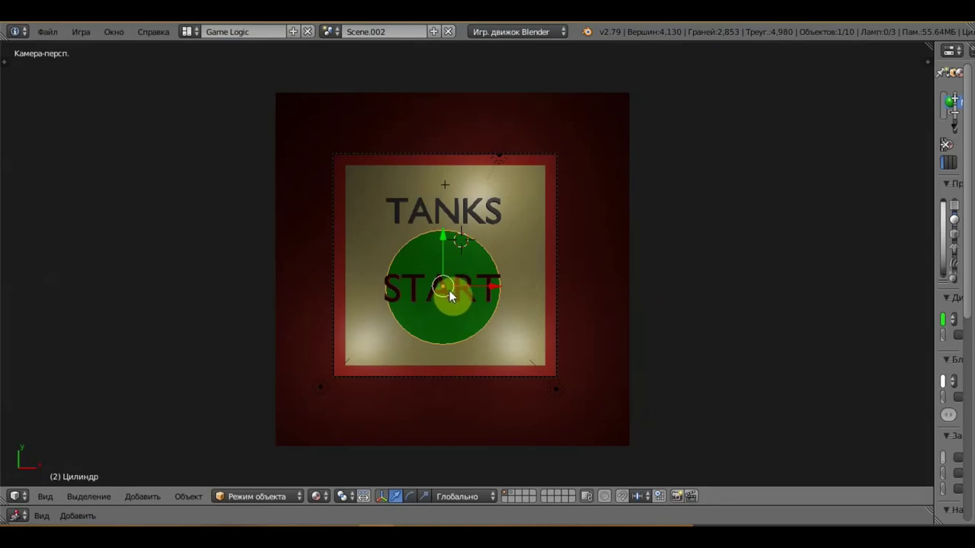
{"action": "key", "text": "p"}
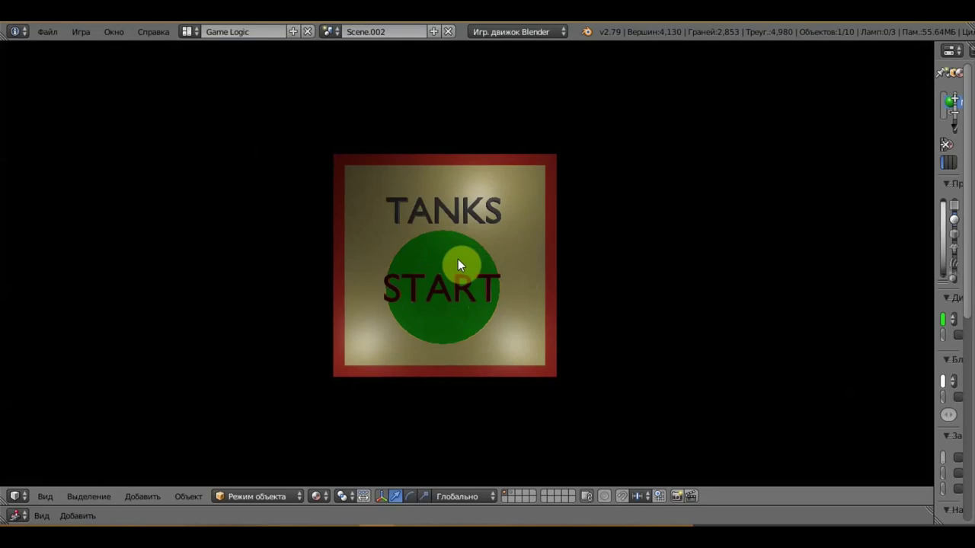
Start the game from the TANKS start screen to enter the tank arena
{"action": "left_click", "coordinate": [458, 263]}
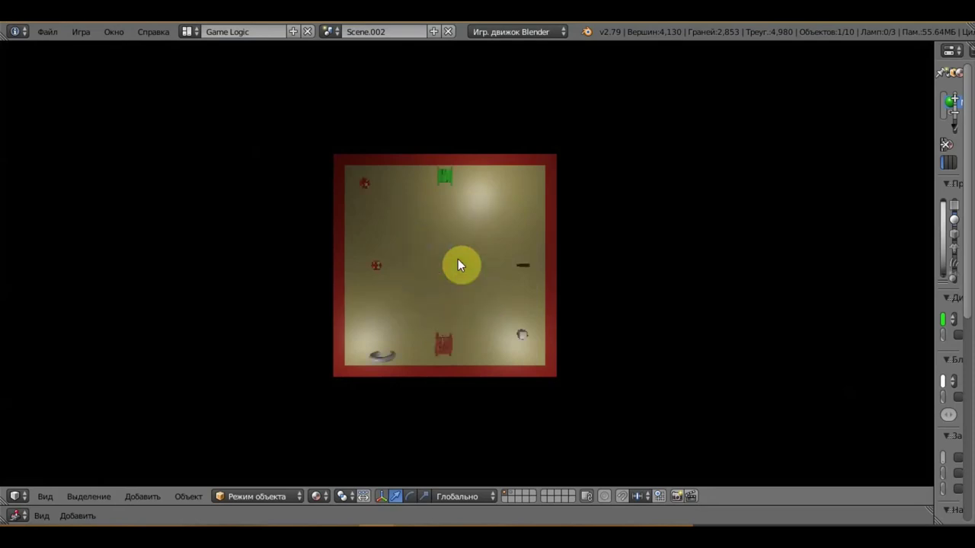